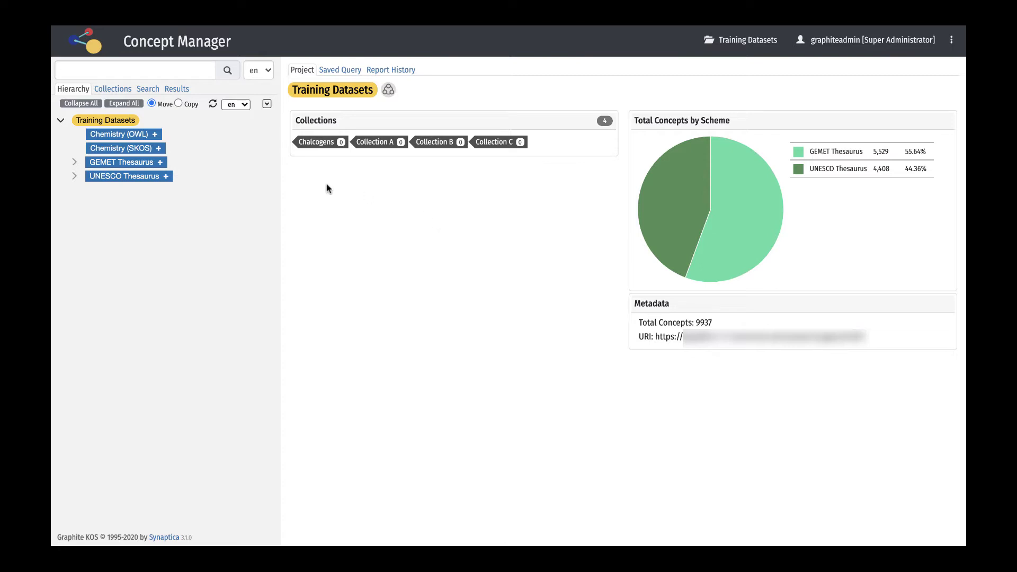
- Select the Chemistry (OWL) scheme in the Hierarchy tree to view its empty, 0-concept page
click(134, 136)
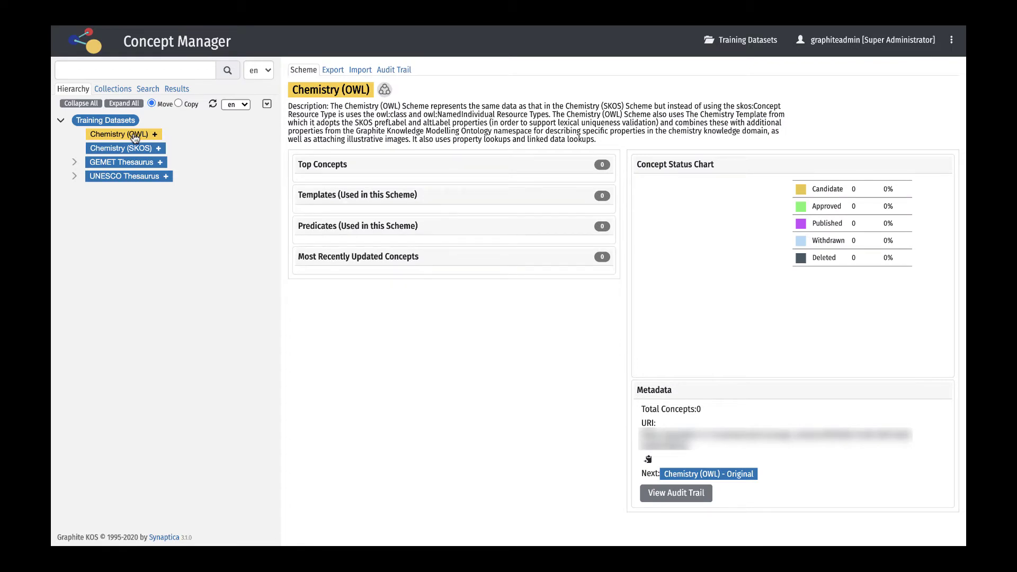
- On the scheme's Import page, choose Concepts Hierarchy and Properties Excel Import as the import type
click(360, 72)
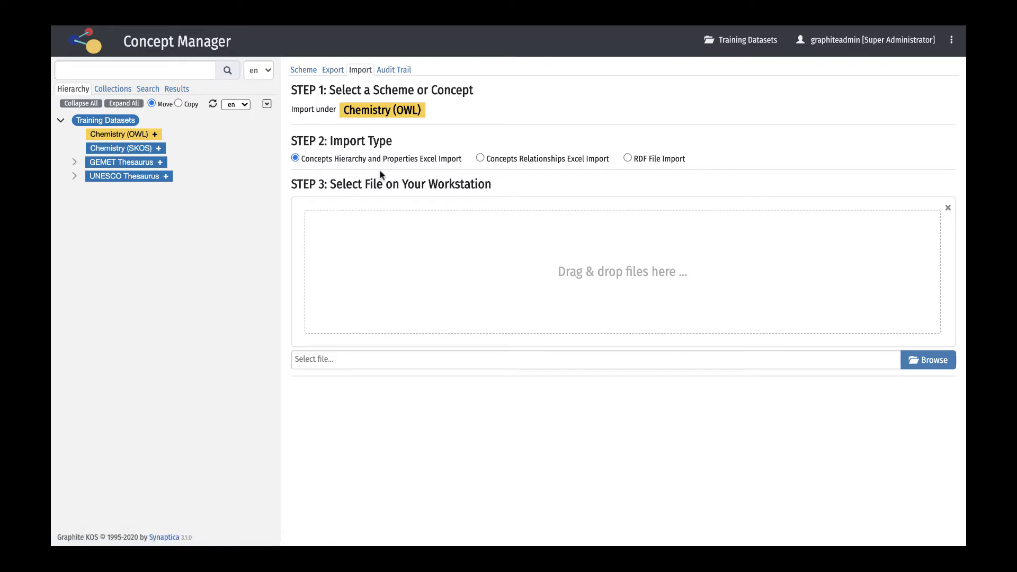
click(480, 157)
click(628, 159)
click(295, 158)
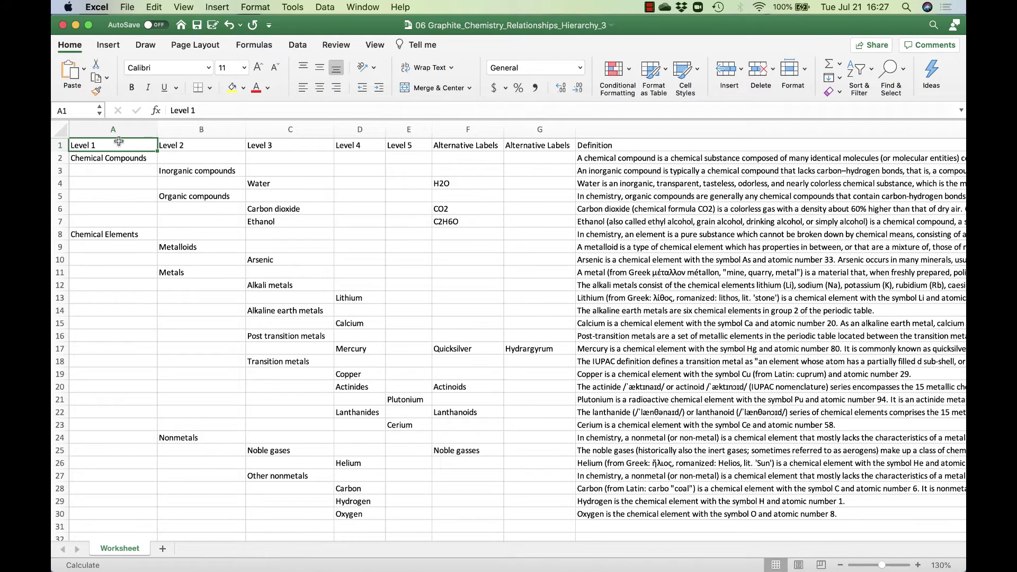
- Review the Level 1–3 and Alternative Labels headings of the open chemistry hierarchy sheet
key(Right)
key(Right)
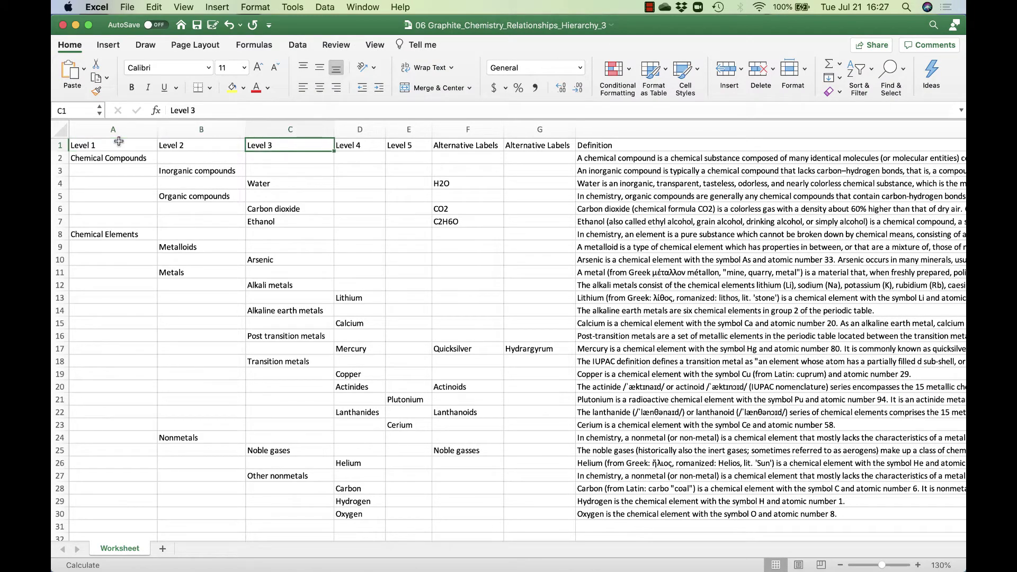
key(Right)
key(Right)
key(Right)
key(Right)
key(Right)
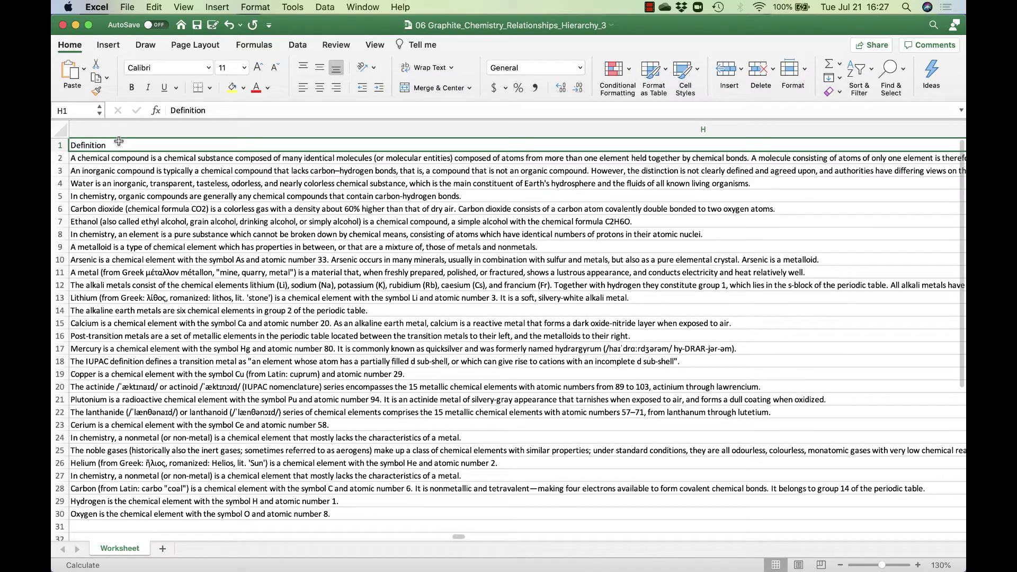
key(Left)
key(Left)
key(super+Left)
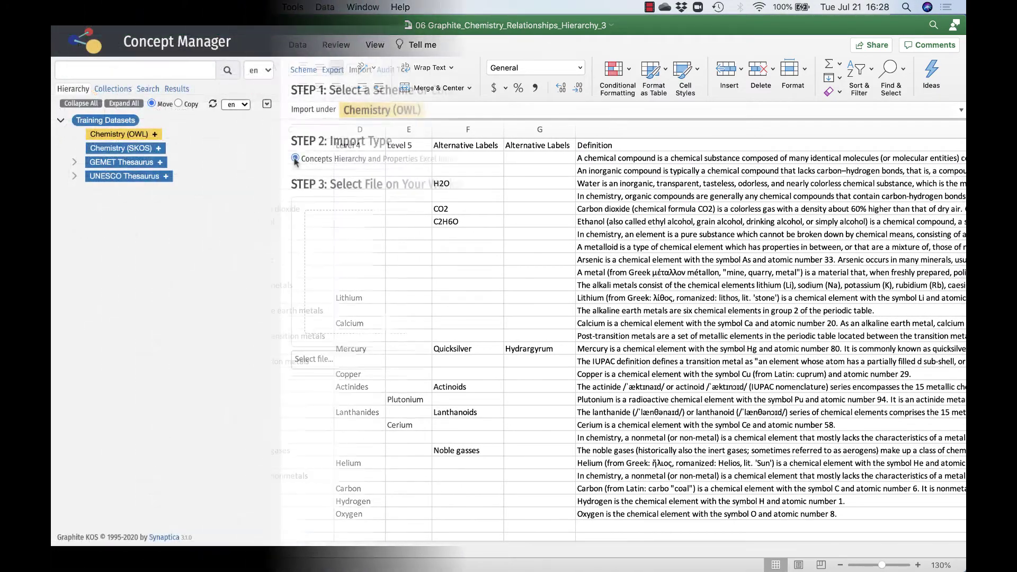
- Check the filled-down hierarchy spreadsheet's Level and Alternative Labels headings, then return to Concept Manager
key(ctrl+Left)
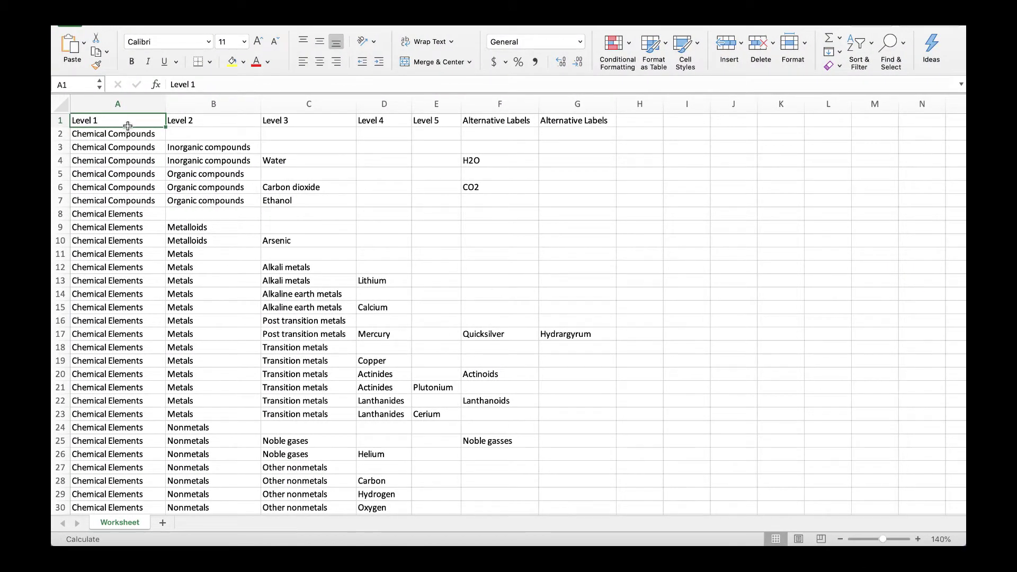
key(Right)
key(Right)
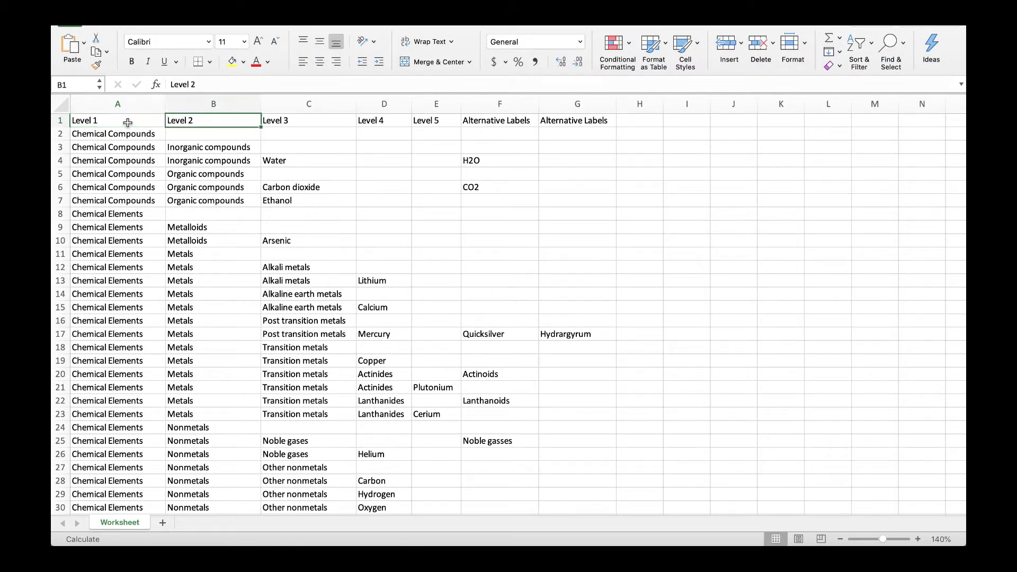
key(Right)
key(Right)
key(Right)
key(Right)
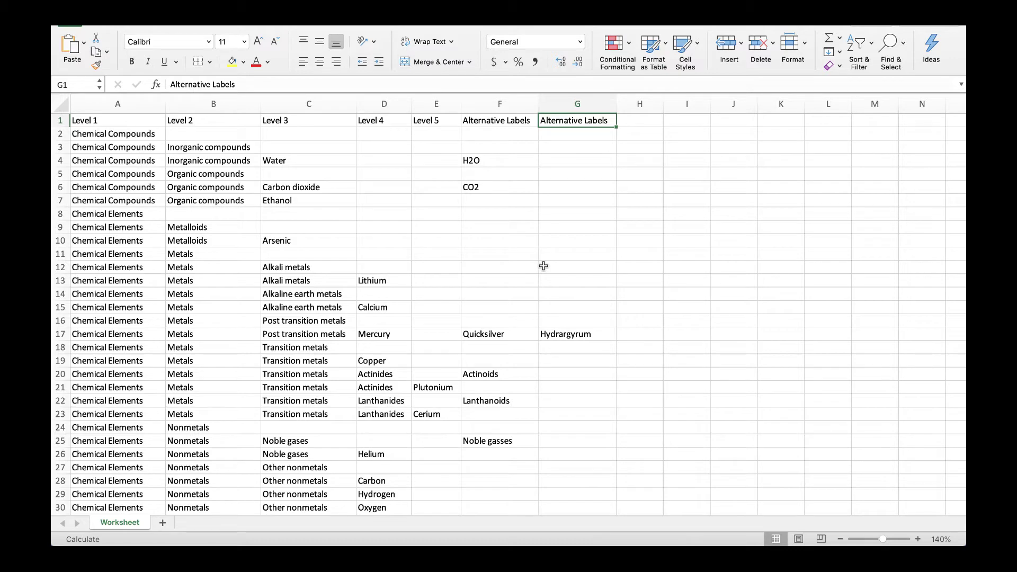
key(ctrl+Right)
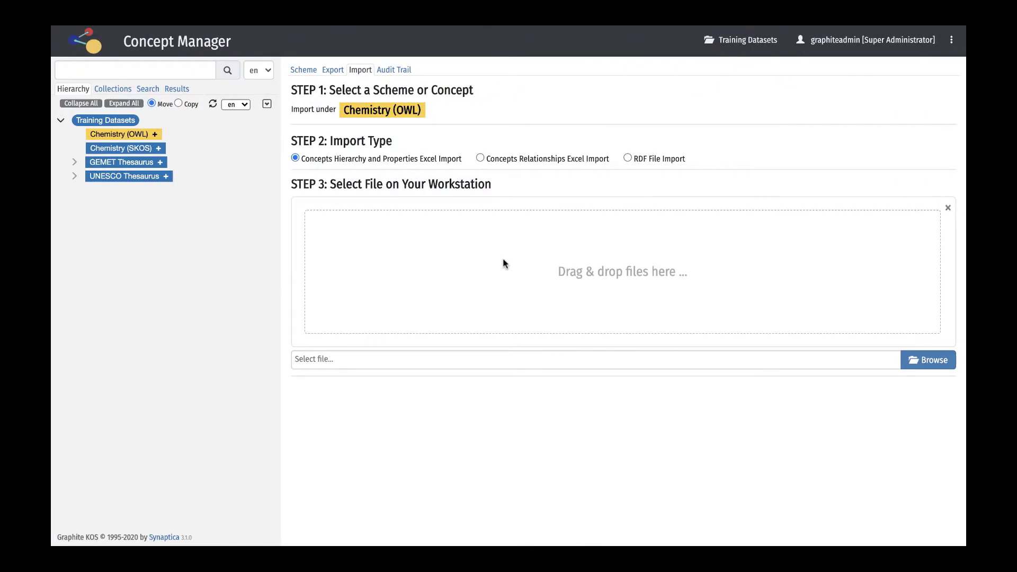
- Upload 04 Graphite_Chemistry_Relationships_Hierarchy.xlsx (9.46 KB) to reach the Step 4 import settings
click(927, 359)
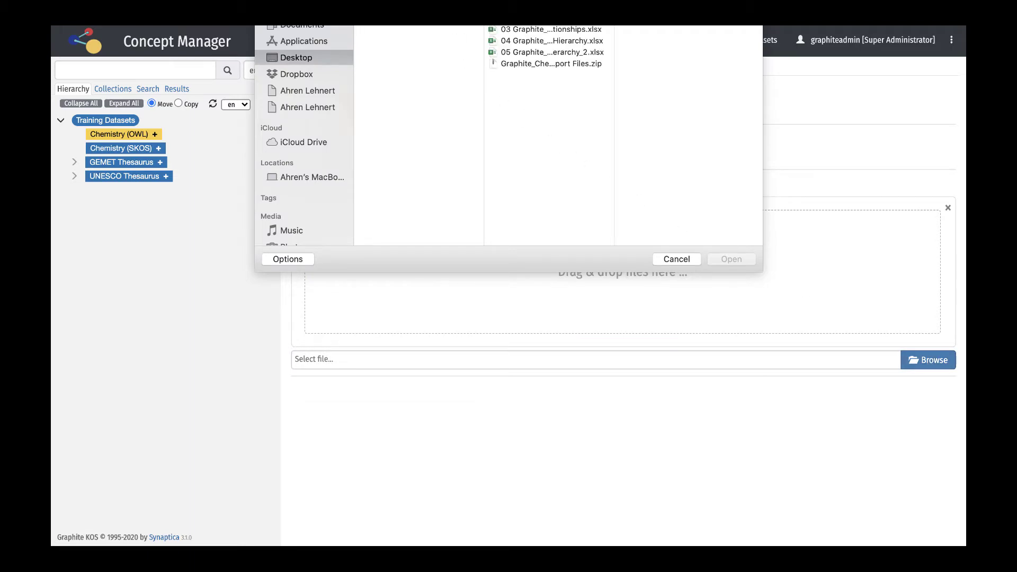
click(517, 39)
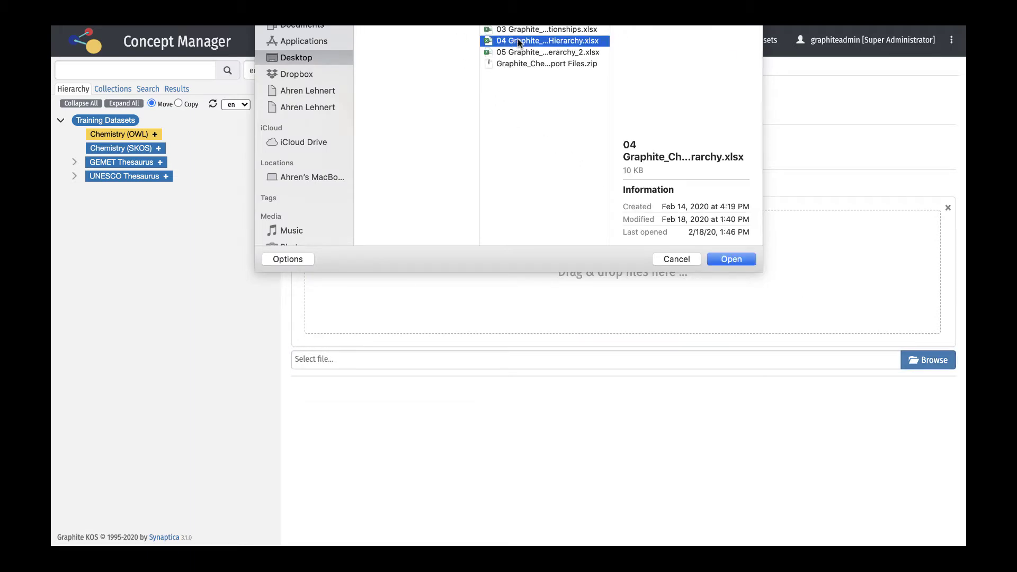
click(724, 259)
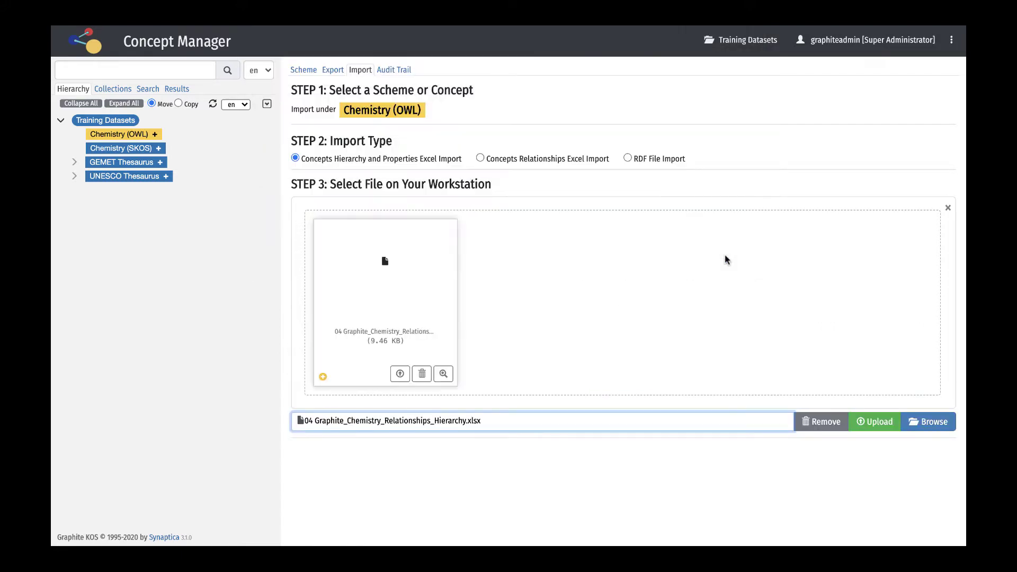
click(873, 422)
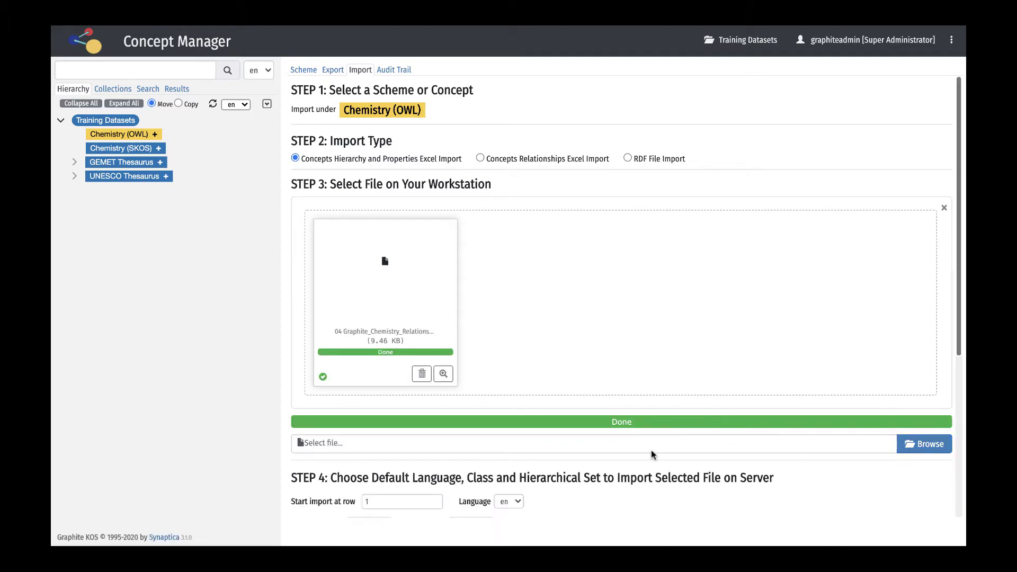
scroll(653, 454, down, 3)
- Start the import at row 2 with language en, only OWL Class, and only the Chemistry template
scroll(652, 454, down, 3)
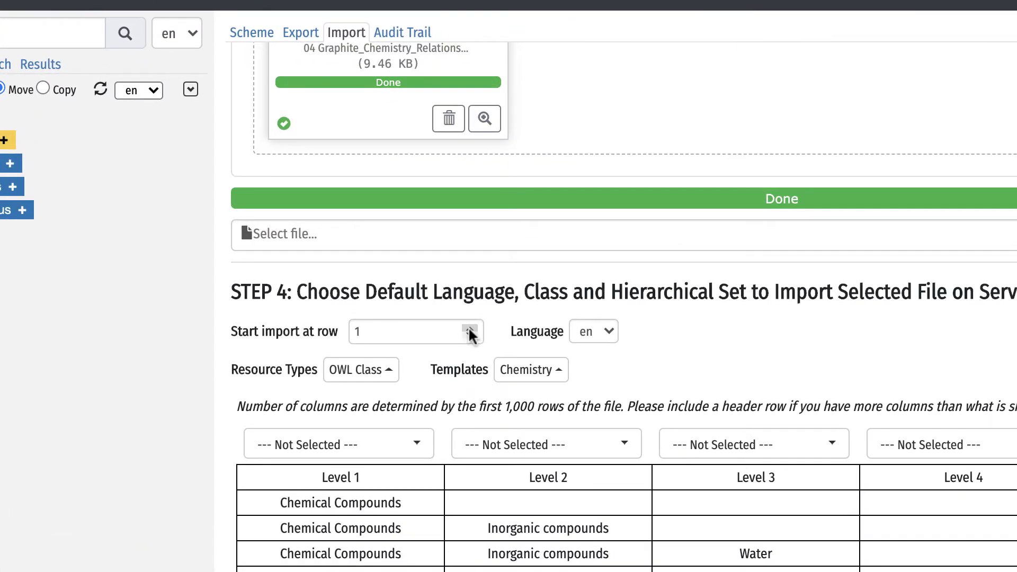
click(444, 269)
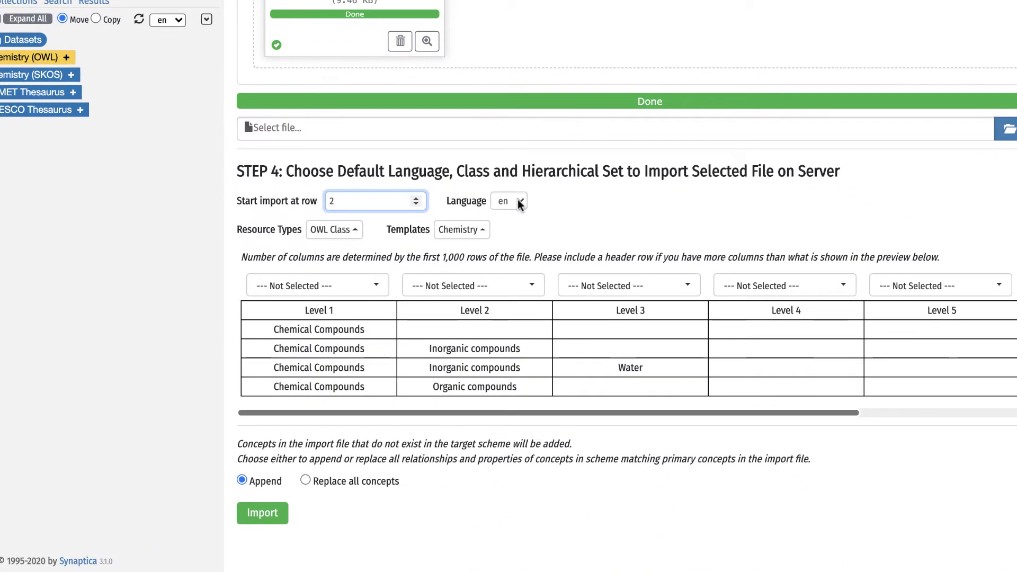
click(518, 203)
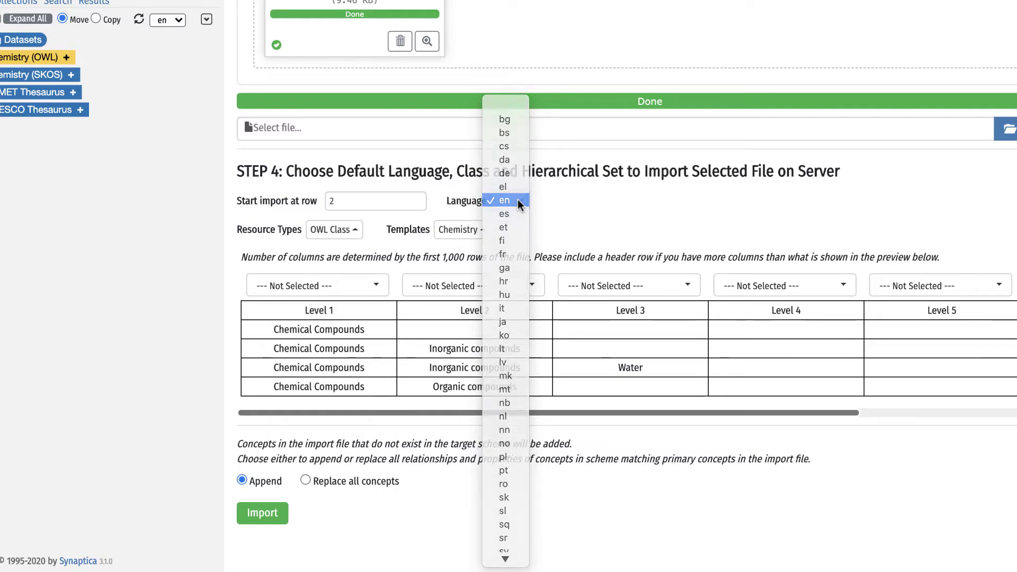
click(516, 200)
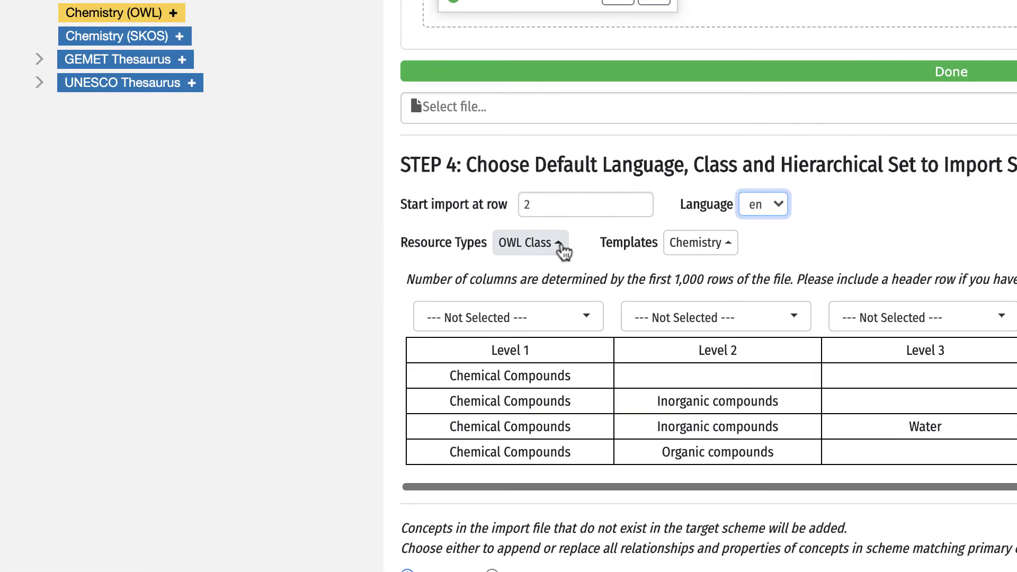
click(559, 244)
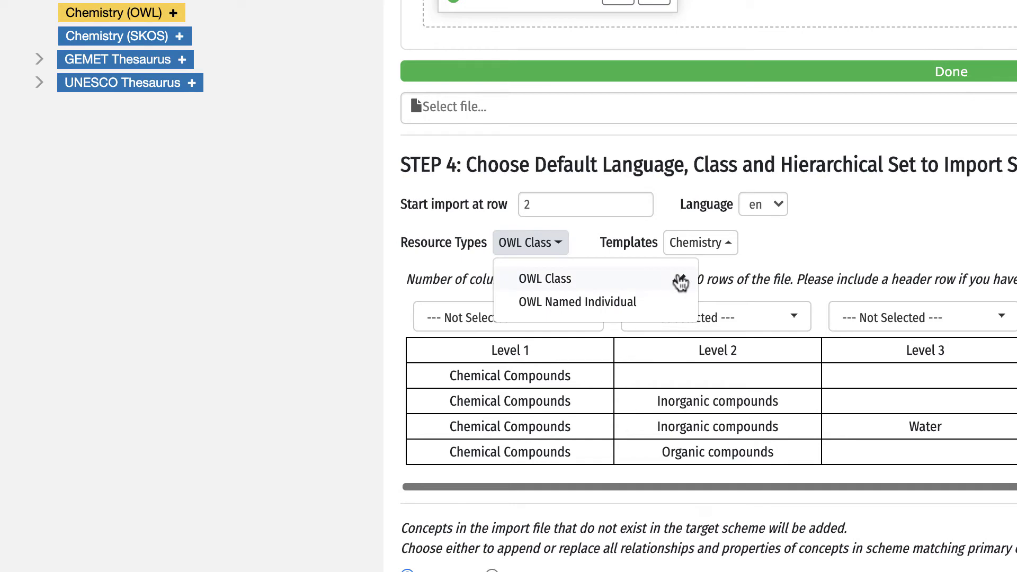
click(680, 304)
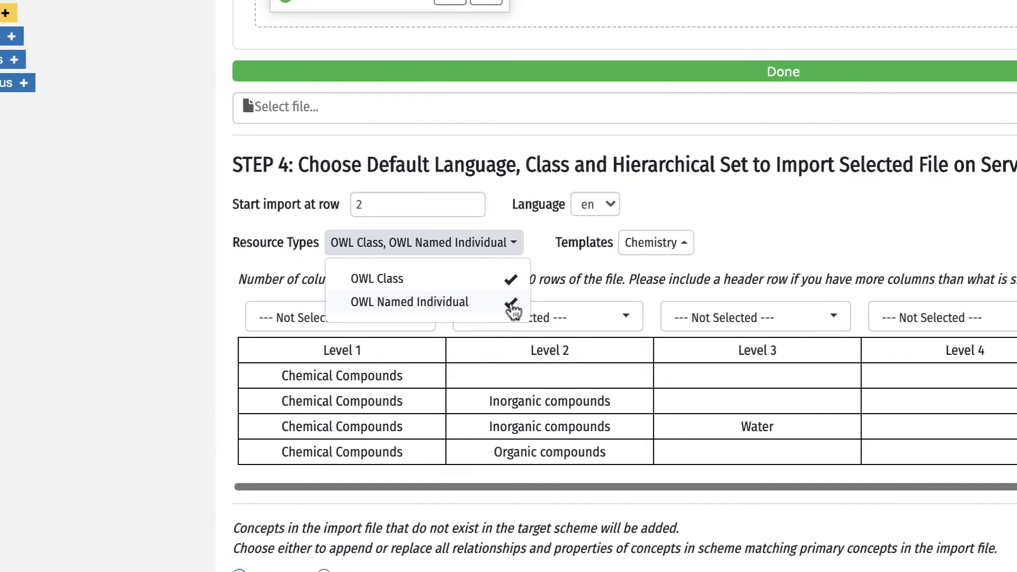
click(511, 306)
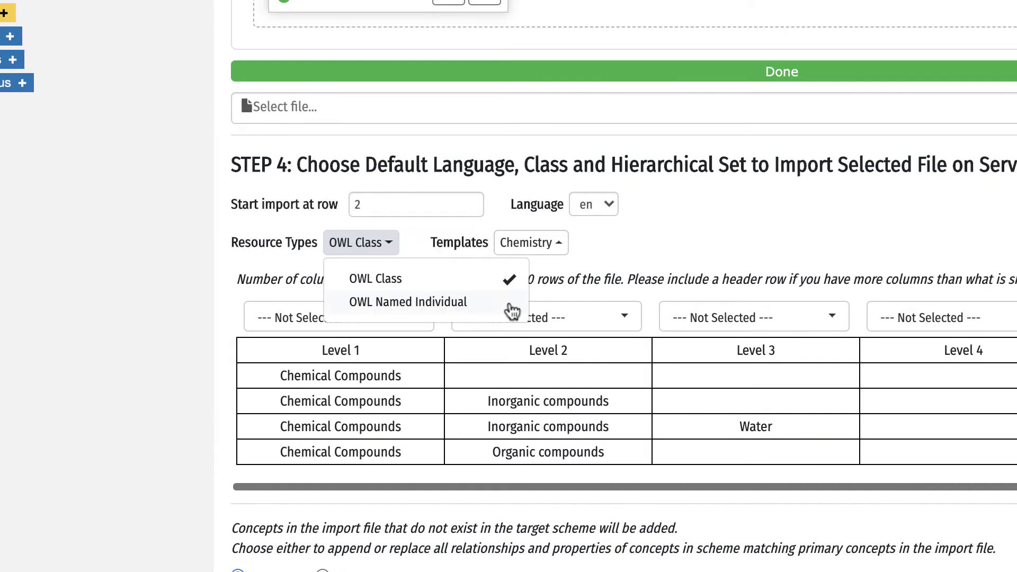
click(556, 243)
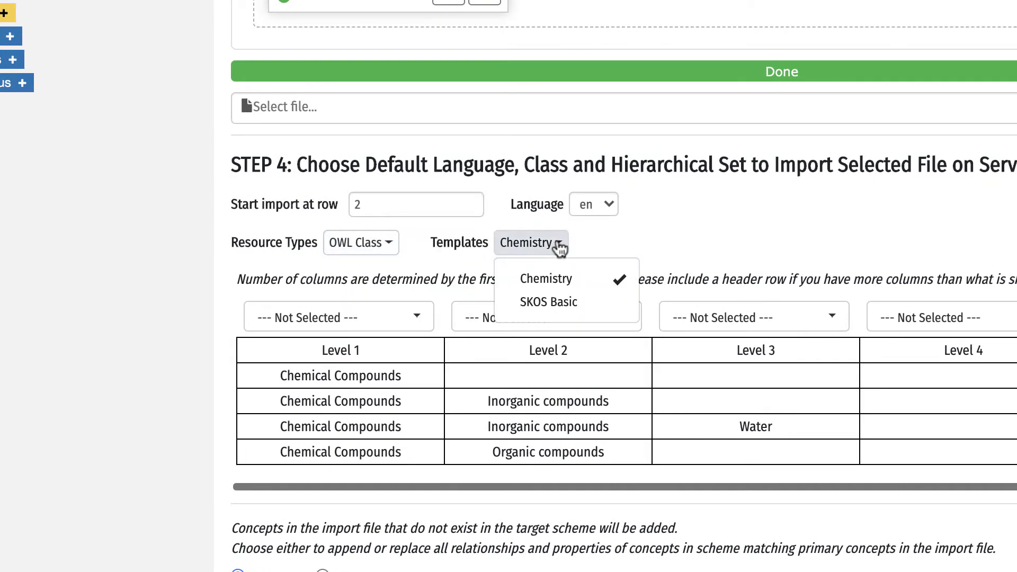
click(588, 303)
click(588, 305)
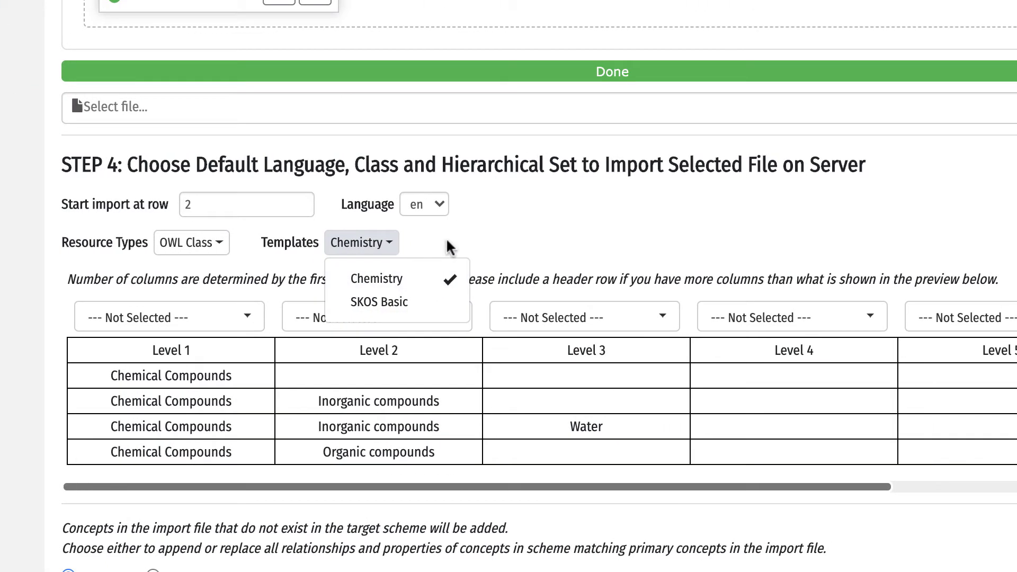
click(618, 246)
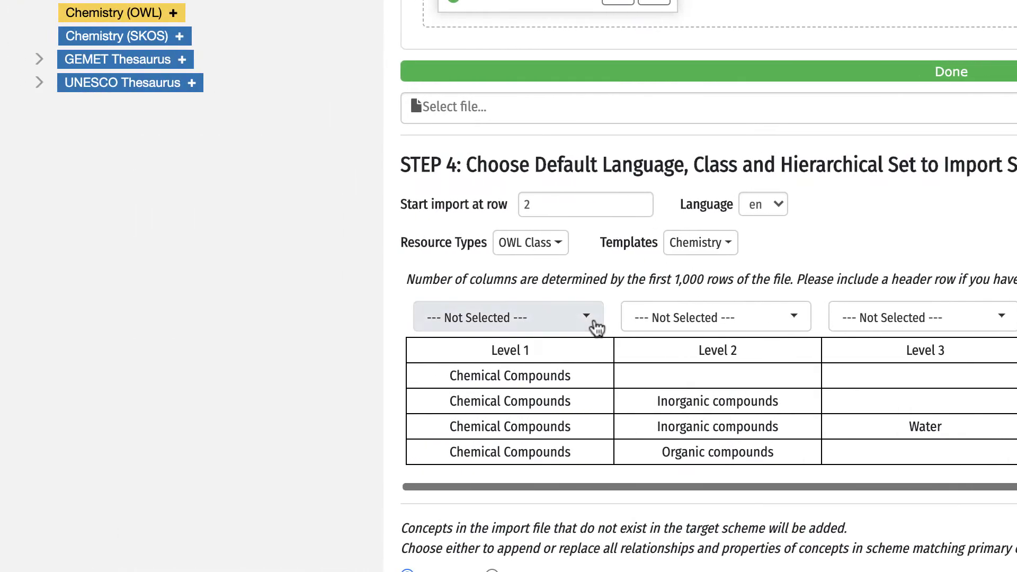
click(248, 323)
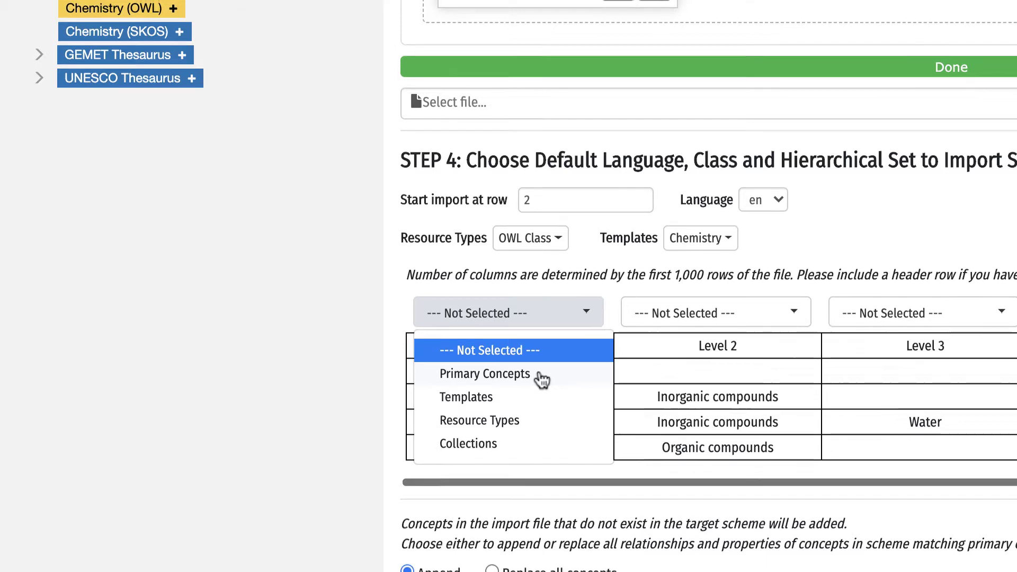
- Map the Level 1, Level 2 and Level 3 columns to Primary Concepts
scroll(541, 384, down, 3)
click(540, 251)
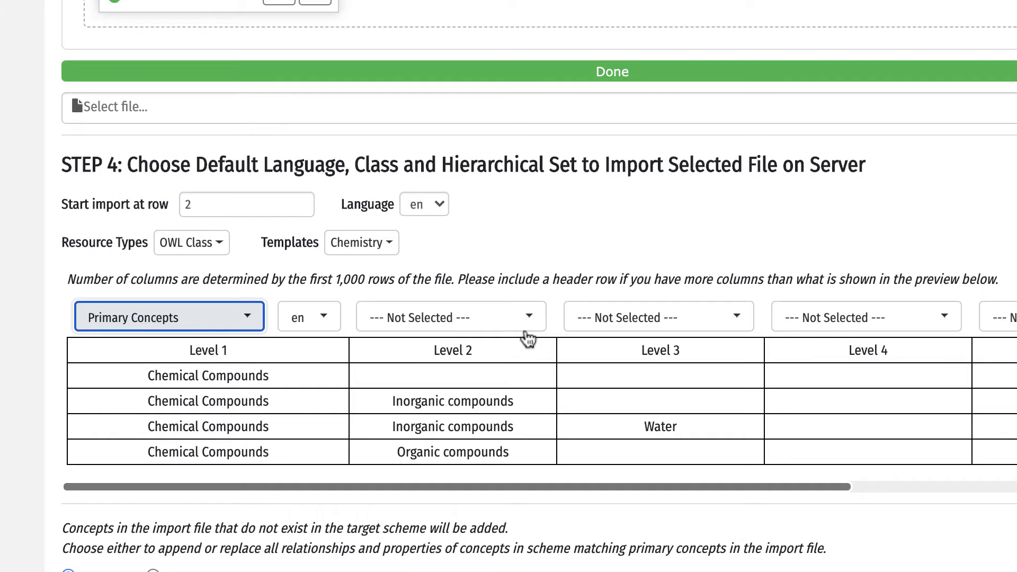
click(872, 193)
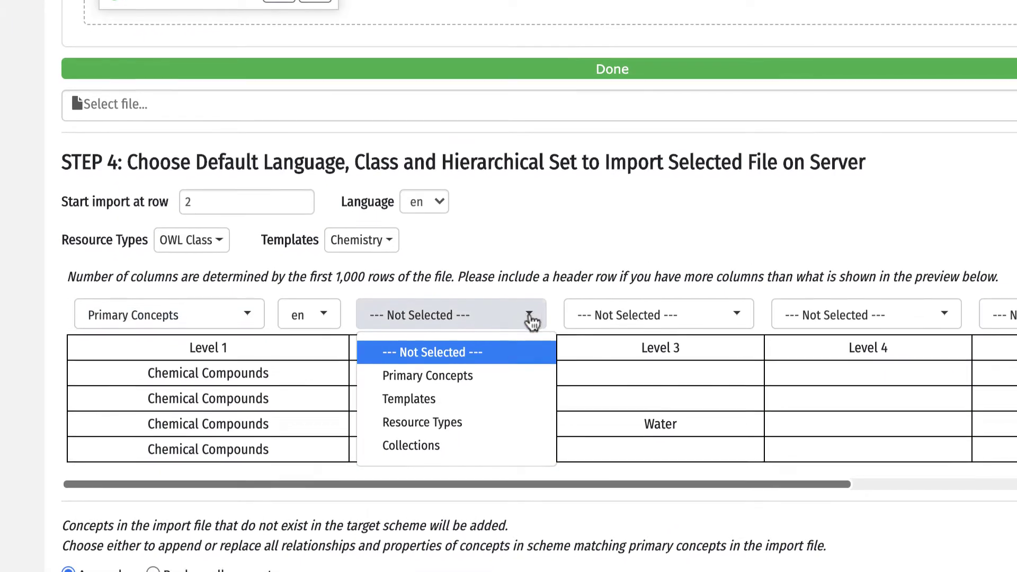
scroll(535, 322, down, 3)
click(477, 254)
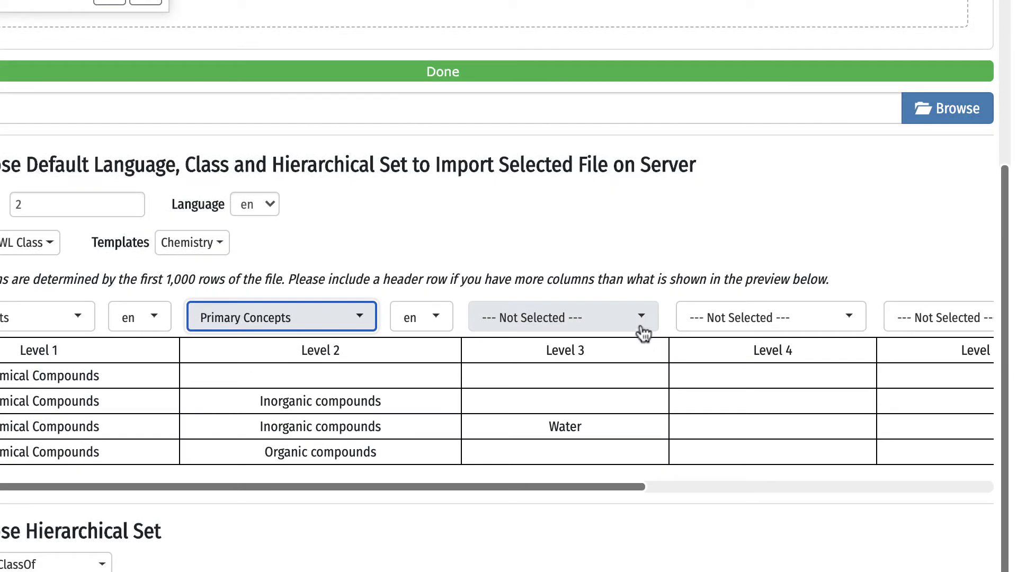
click(813, 190)
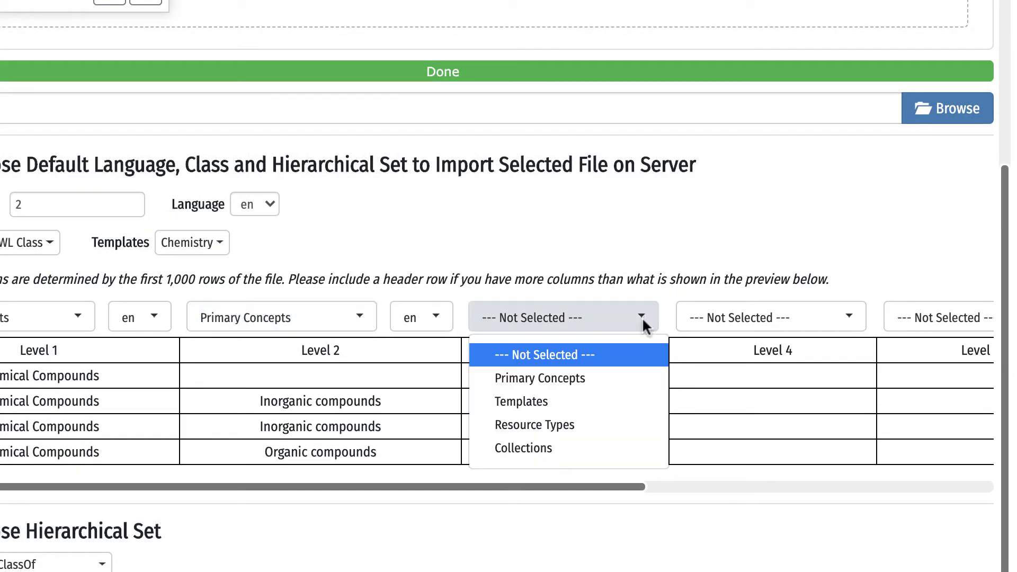
scroll(602, 367, down, 3)
click(602, 371)
- Map the Level 4 and Level 5 columns to Primary Concepts
scroll(599, 262, right, 5)
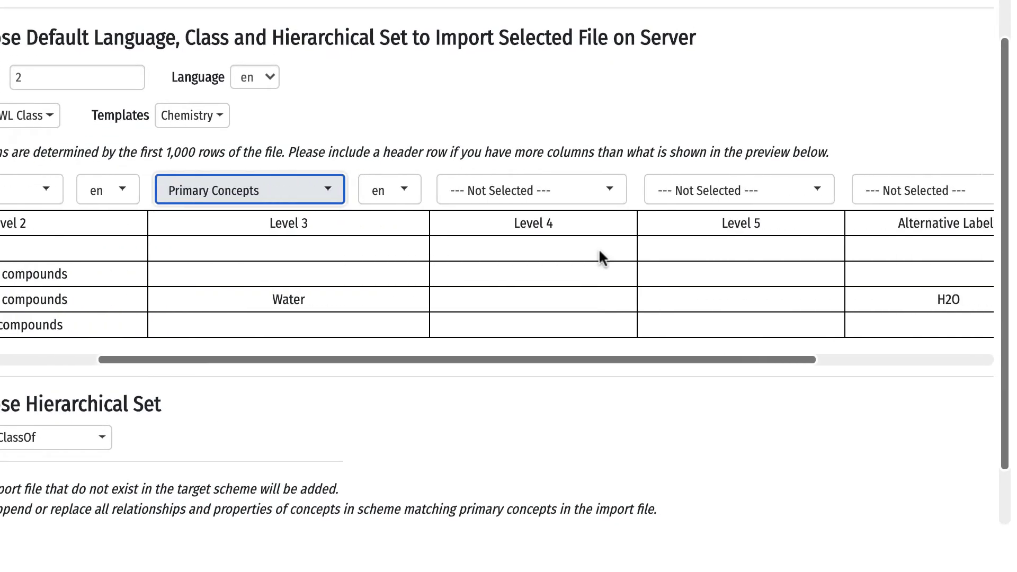
scroll(599, 256, right, 3)
click(521, 201)
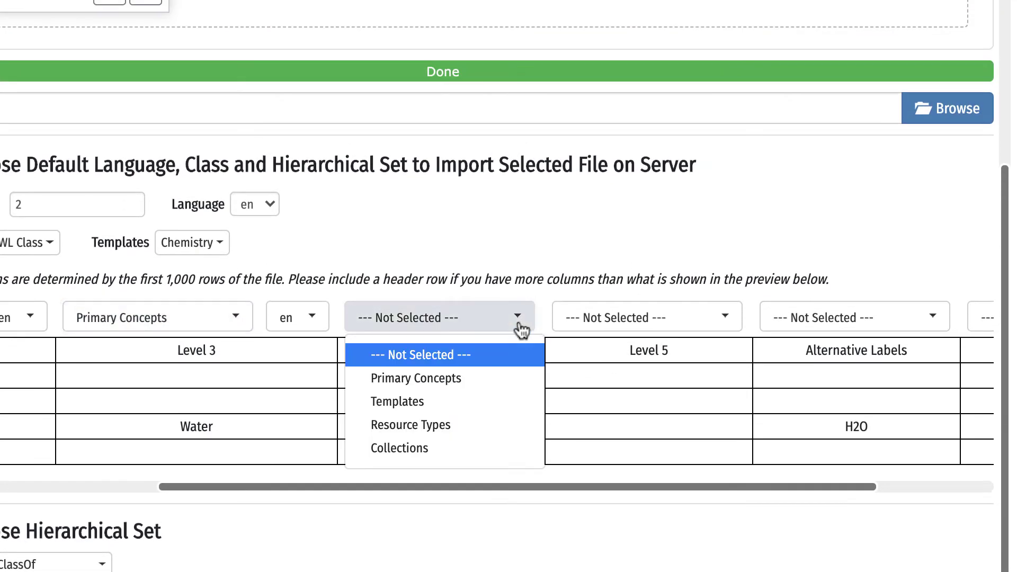
click(422, 378)
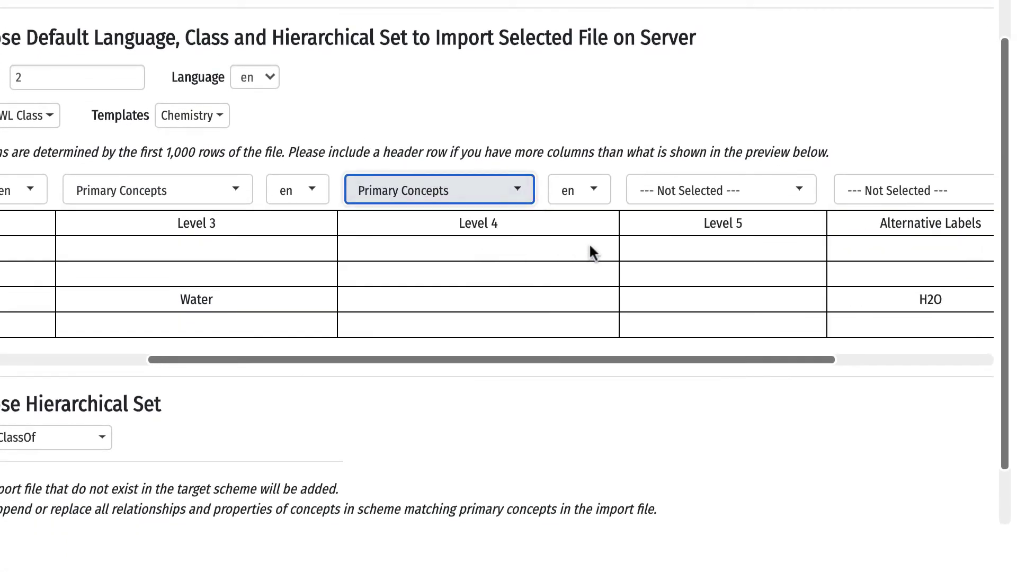
click(808, 197)
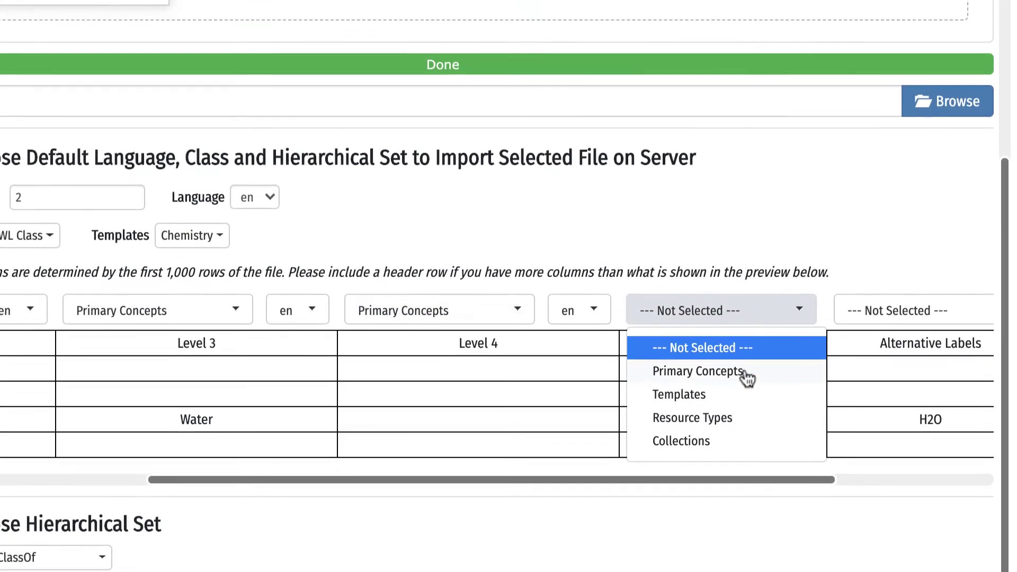
click(746, 377)
- Map both Alternative Labels columns to SKOS alternative label
scroll(858, 401, right, 5)
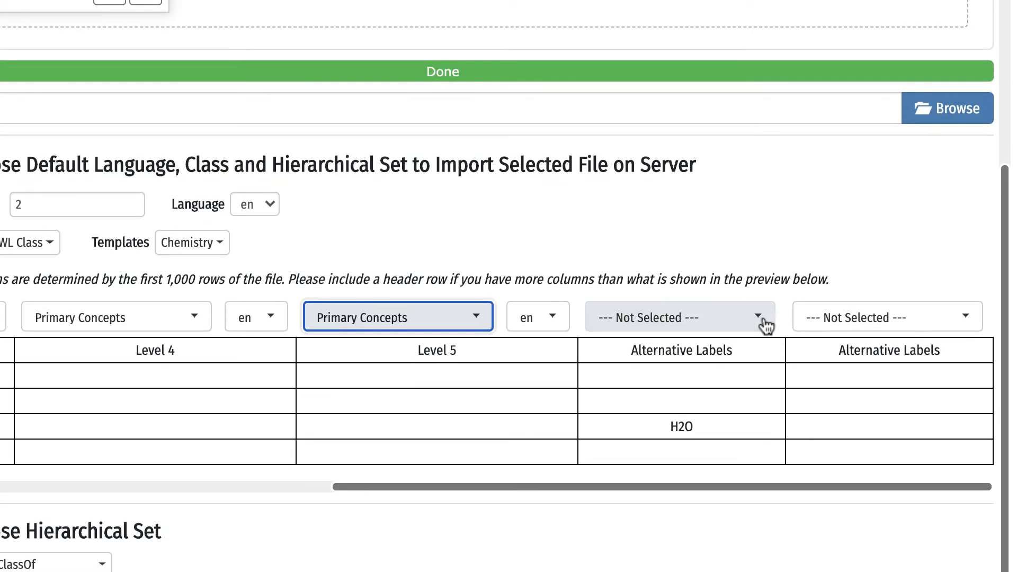
click(759, 224)
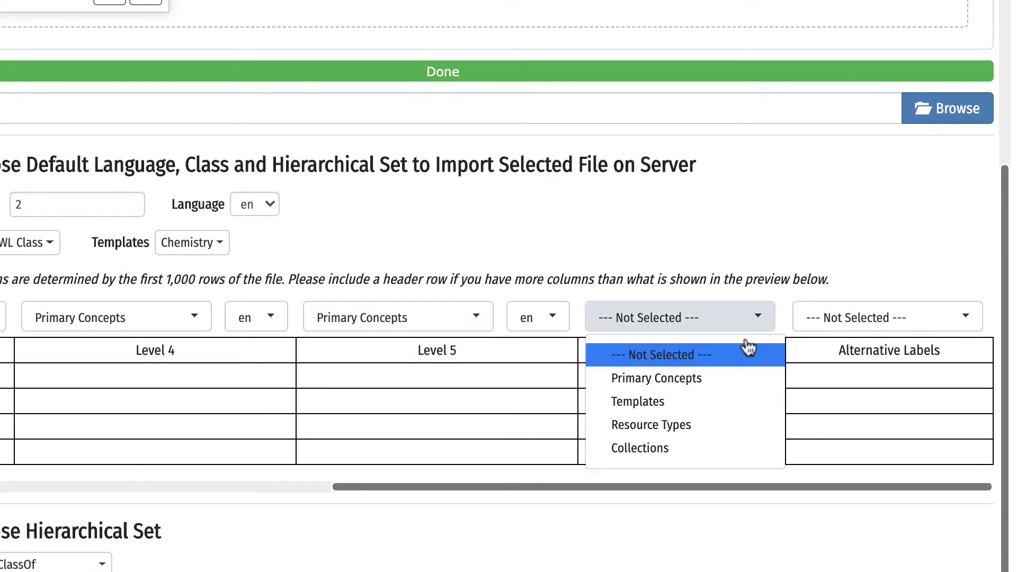
scroll(714, 420, down, 2)
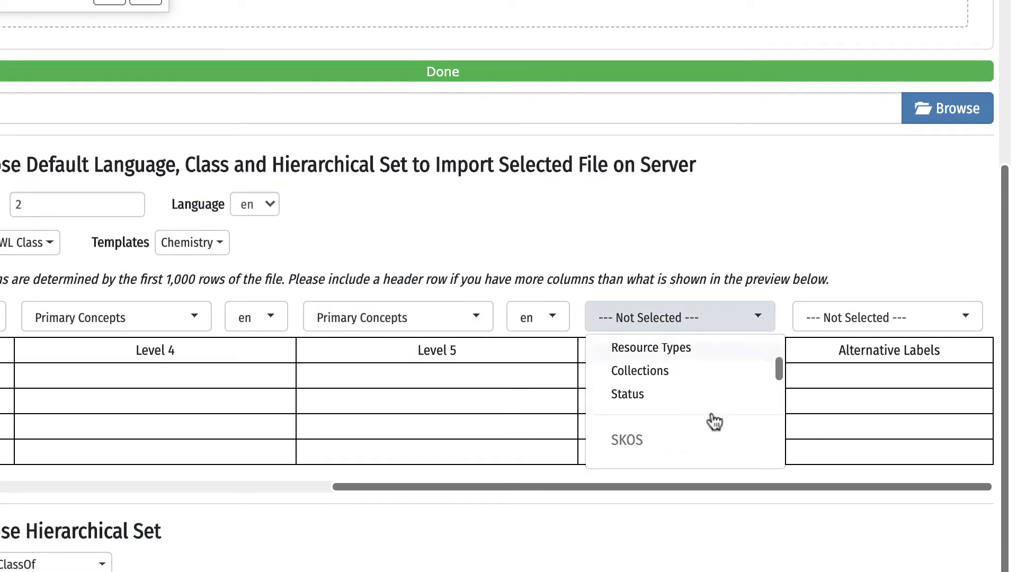
scroll(714, 421, down, 3)
click(714, 419)
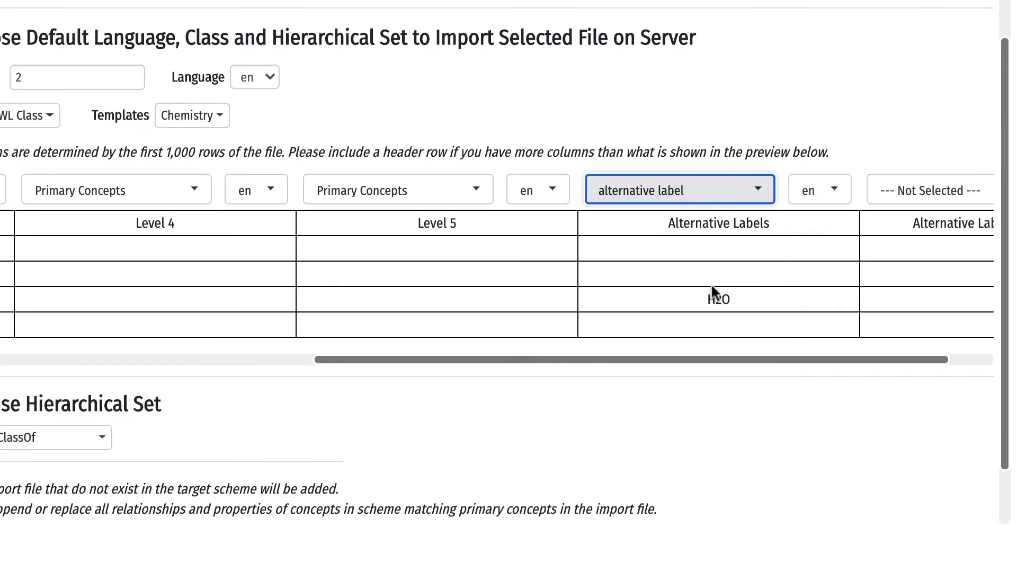
click(895, 191)
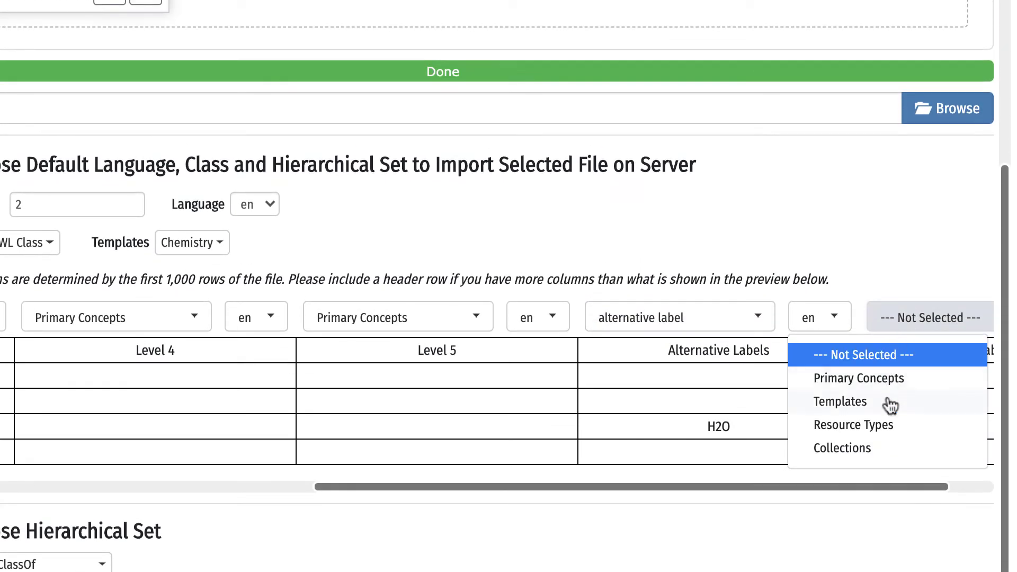
scroll(890, 405, down, 3)
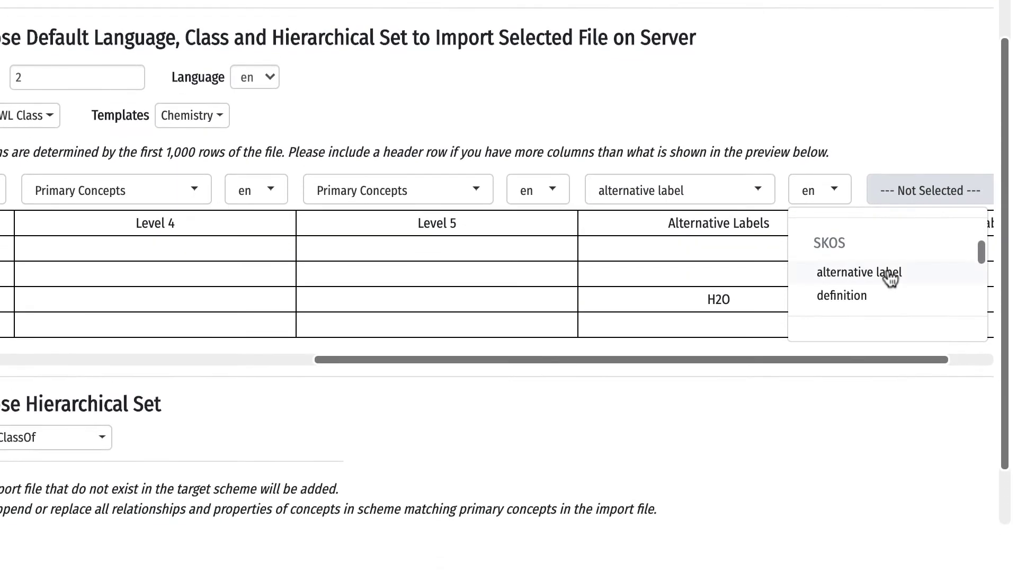
click(887, 273)
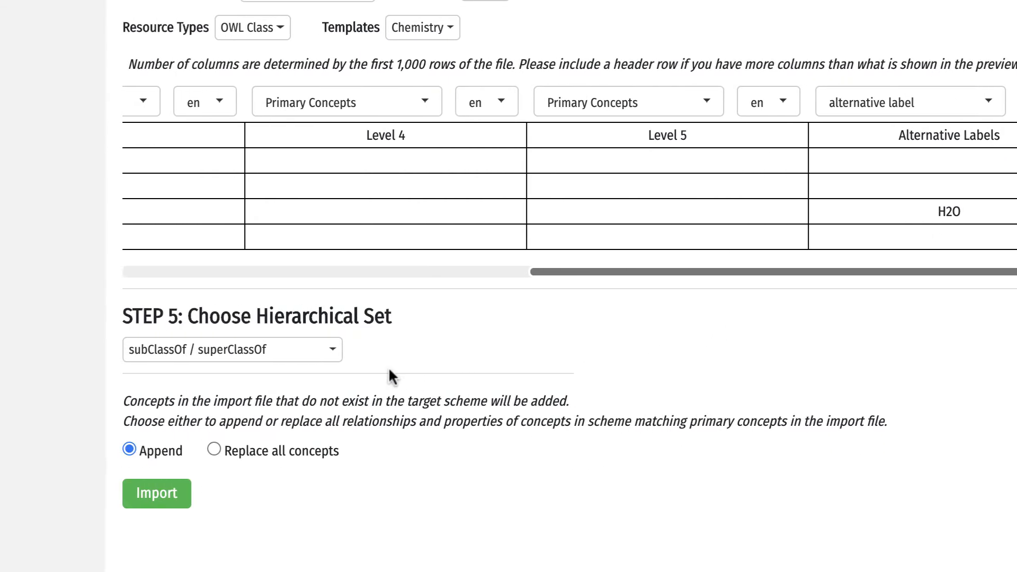
- Keep subClassOf / superClassOf as the hierarchical set and leave the import mode on Append
click(333, 350)
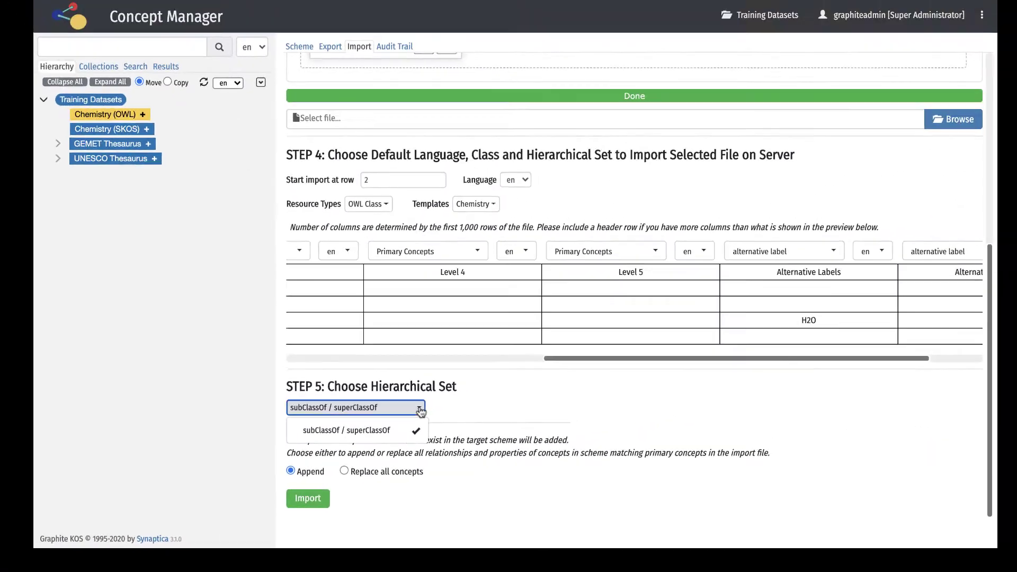
click(444, 356)
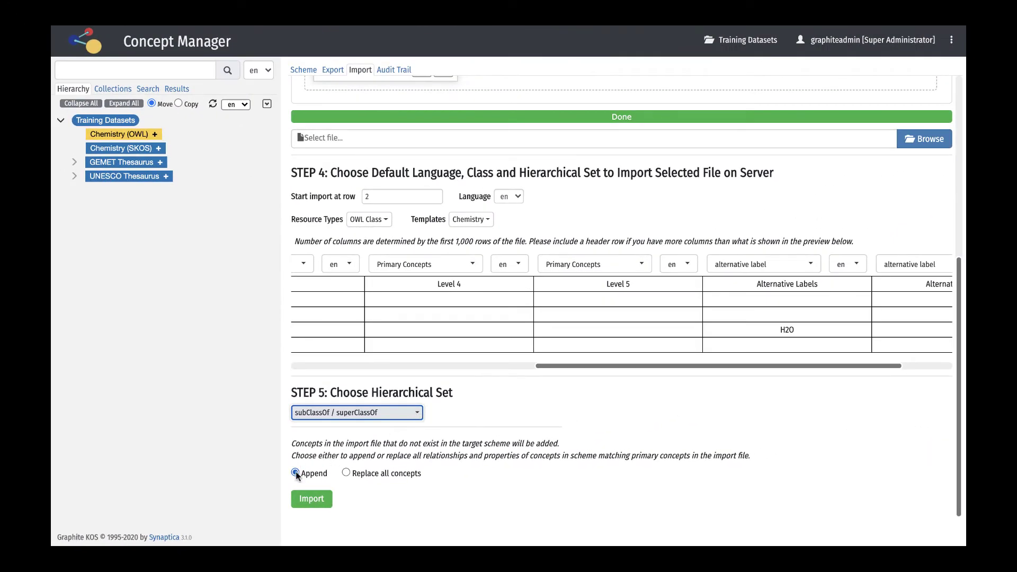
click(347, 472)
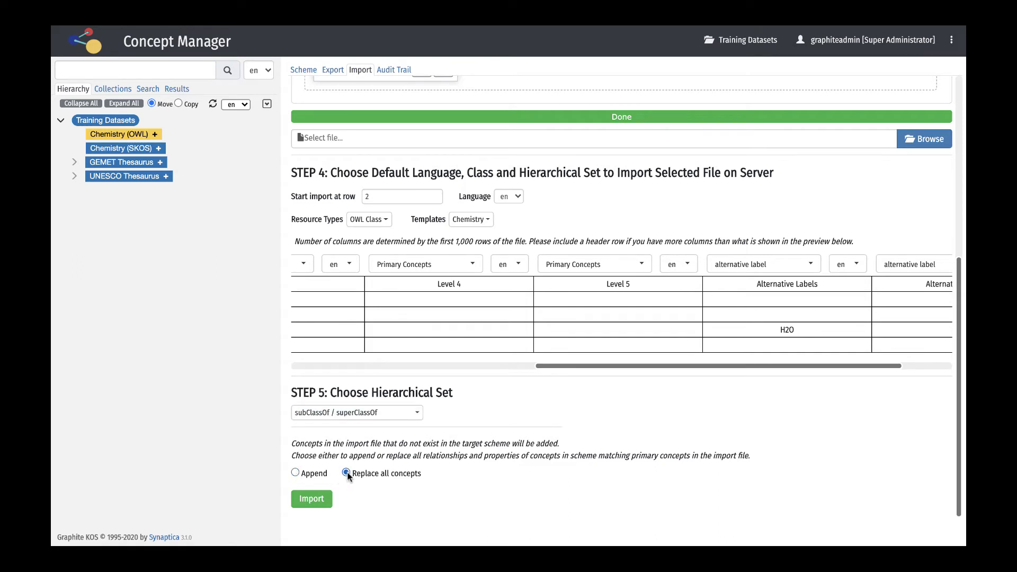
click(296, 473)
- Run the import and expand Chemical Compounds, Chemical Elements and their subgroups to verify the hierarchy
click(310, 500)
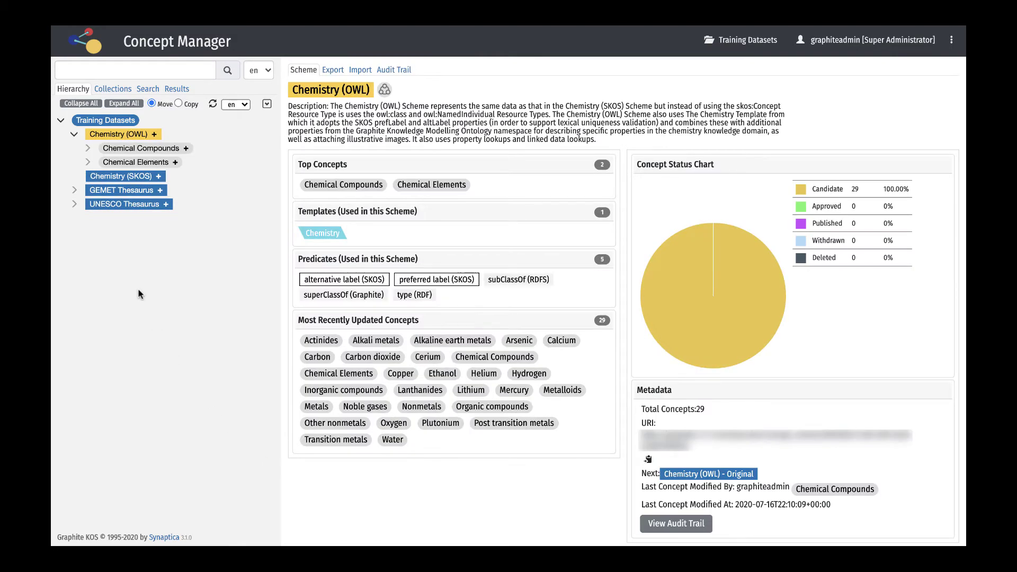
click(88, 149)
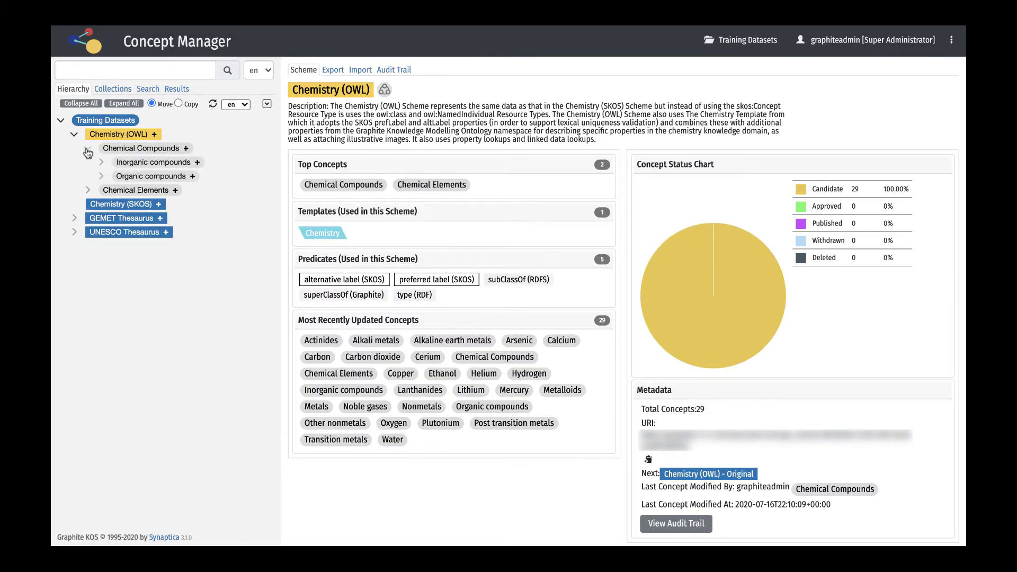
click(88, 190)
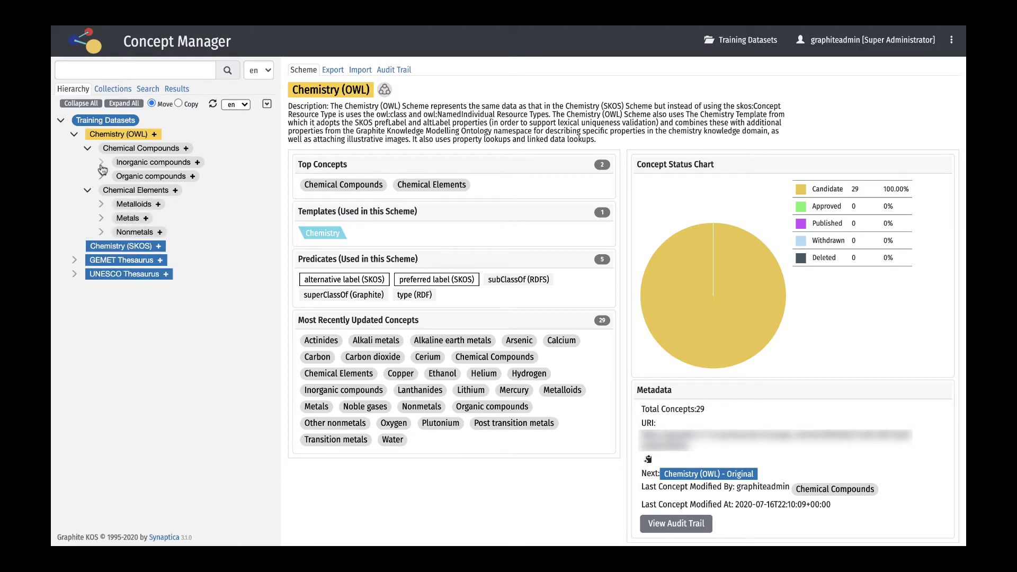
click(101, 162)
click(101, 191)
click(101, 247)
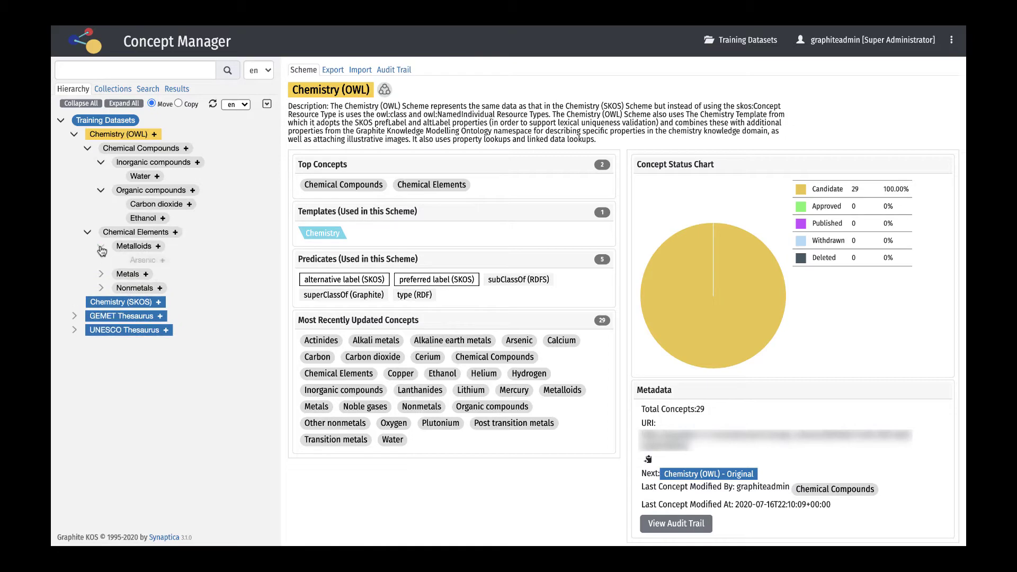
click(101, 274)
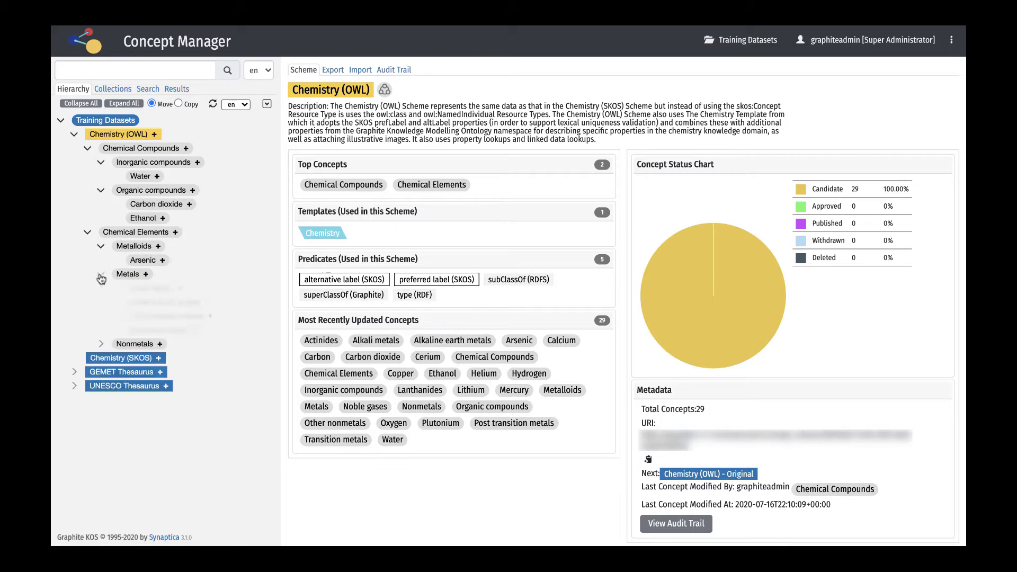
click(101, 343)
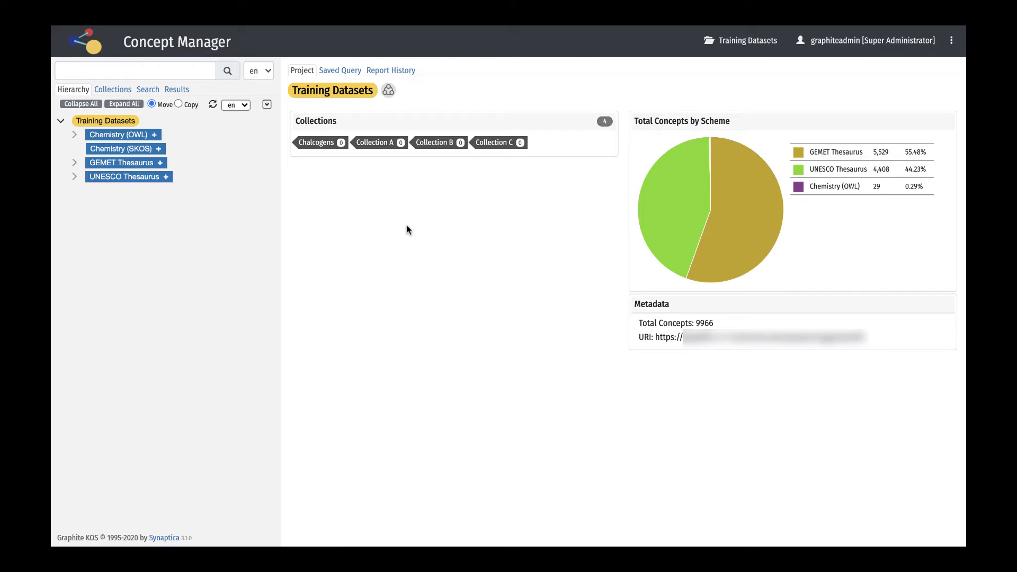
- On Chemistry (SKOS)'s import form, choose 01 Graphite_Chemistry_Flat List.xlsx (8.96 KB) as the file
click(136, 152)
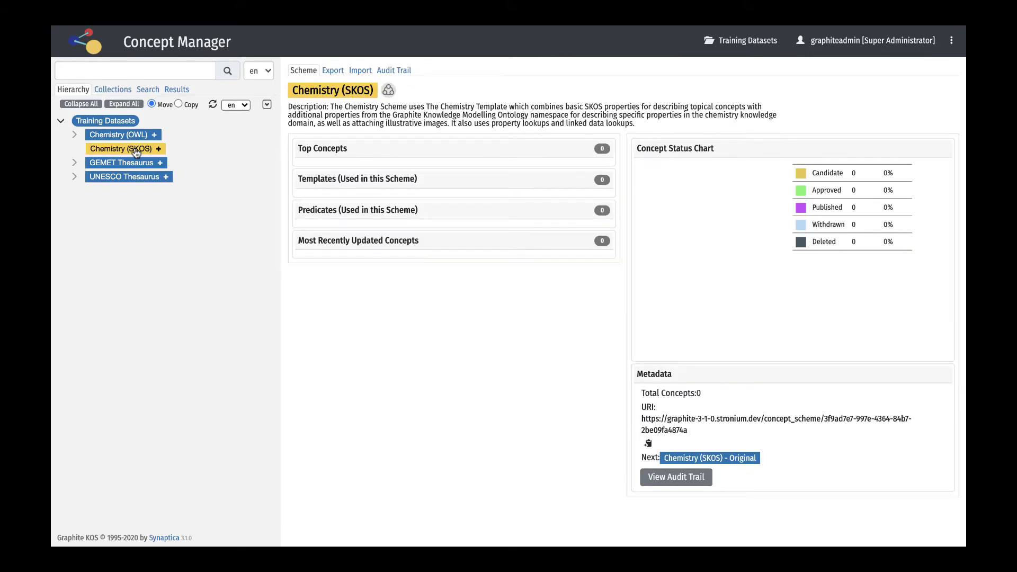
click(359, 72)
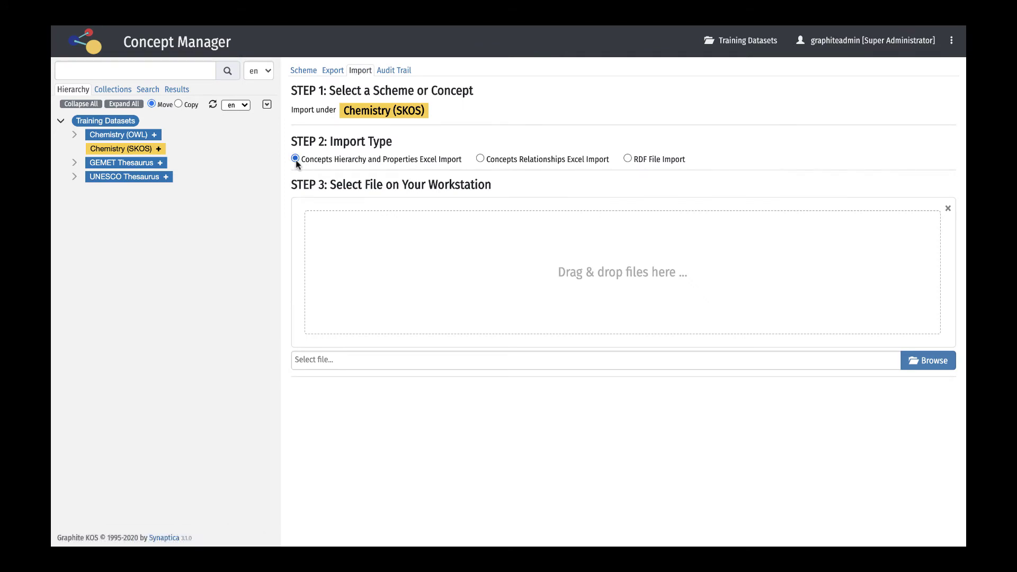
click(917, 362)
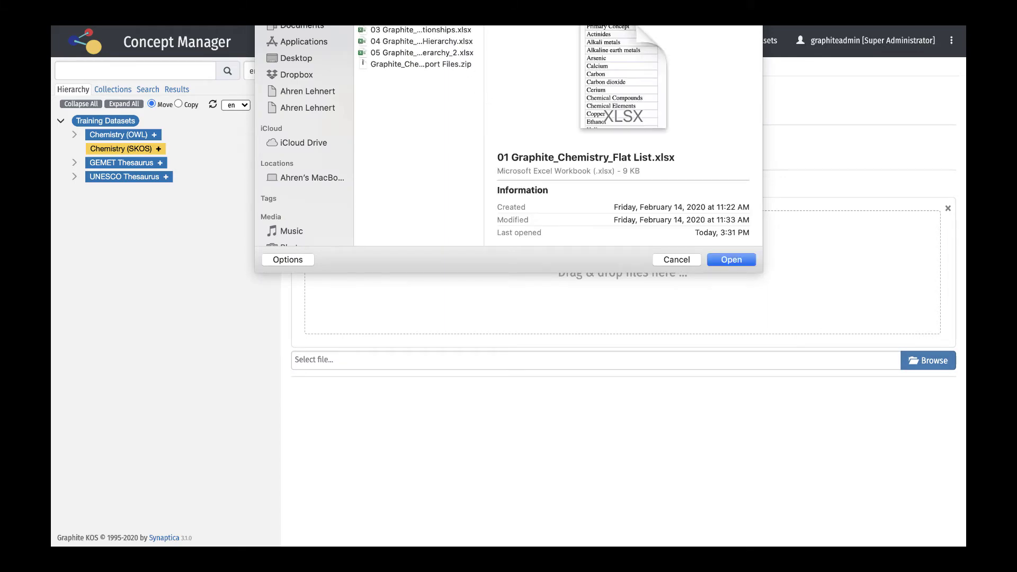
click(733, 258)
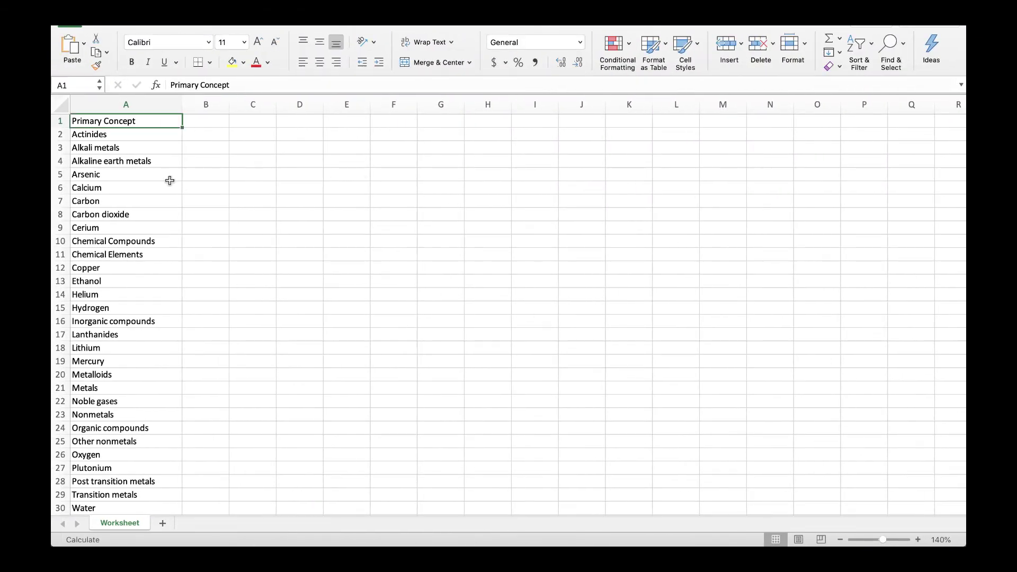
scroll(141, 186, down, 10)
scroll(142, 186, up, 5)
scroll(142, 187, right, 1)
scroll(142, 187, up, 3)
scroll(142, 187, left, 1)
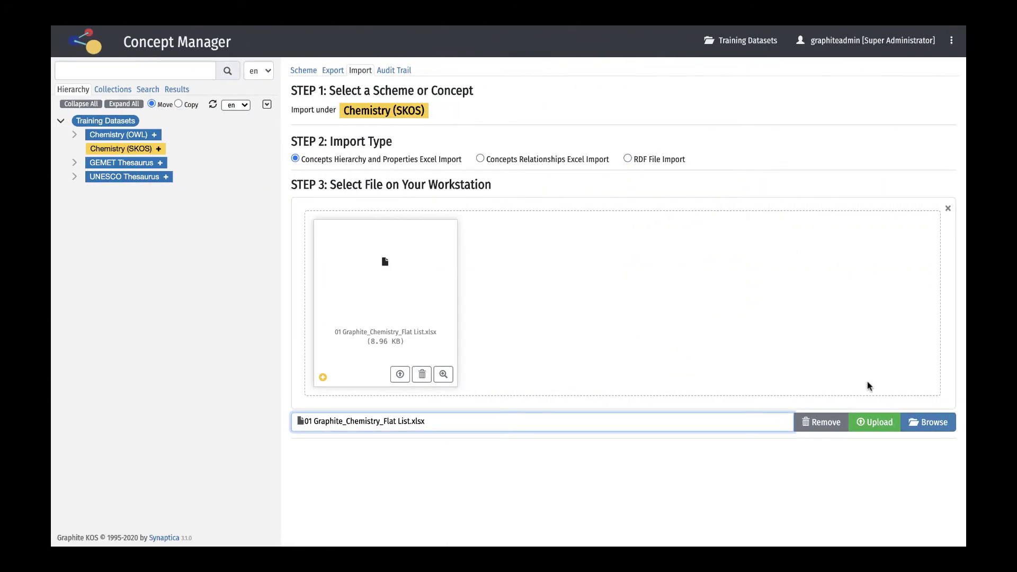
- Upload the flat list and set start row 2, language en, SKOS Concept and the Chemistry template
click(873, 427)
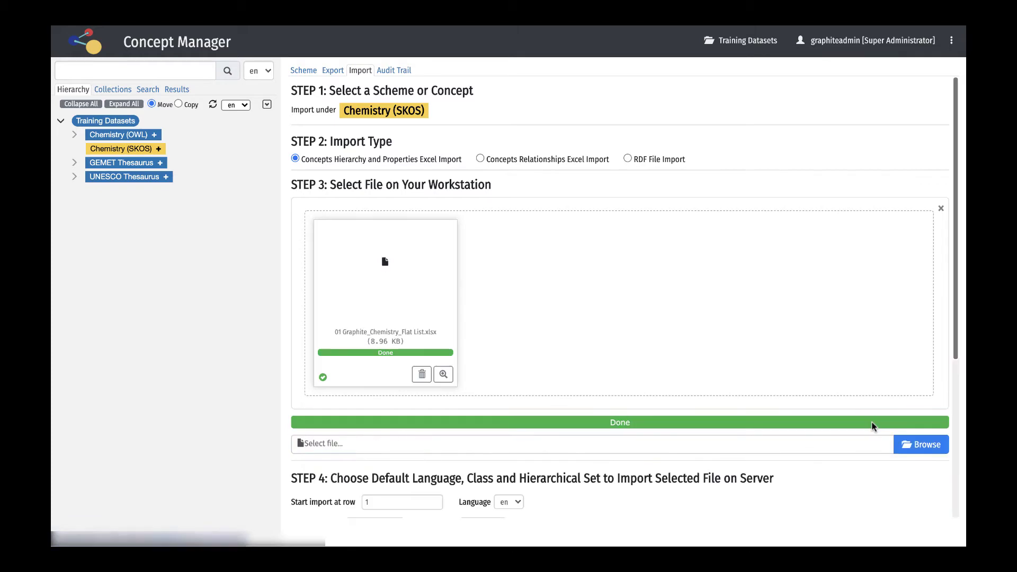
scroll(749, 435, down, 4)
scroll(748, 437, down, 2)
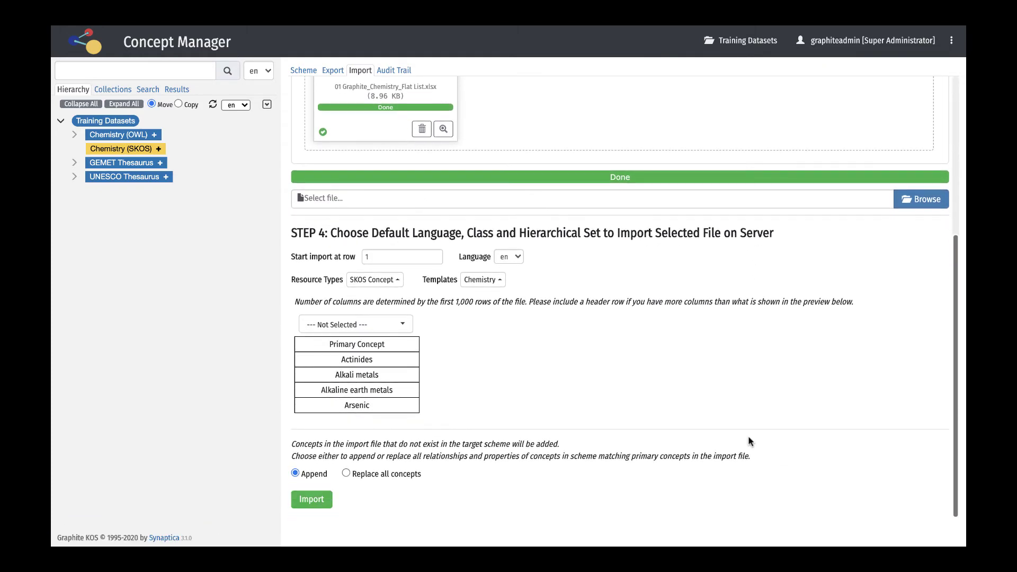
click(436, 254)
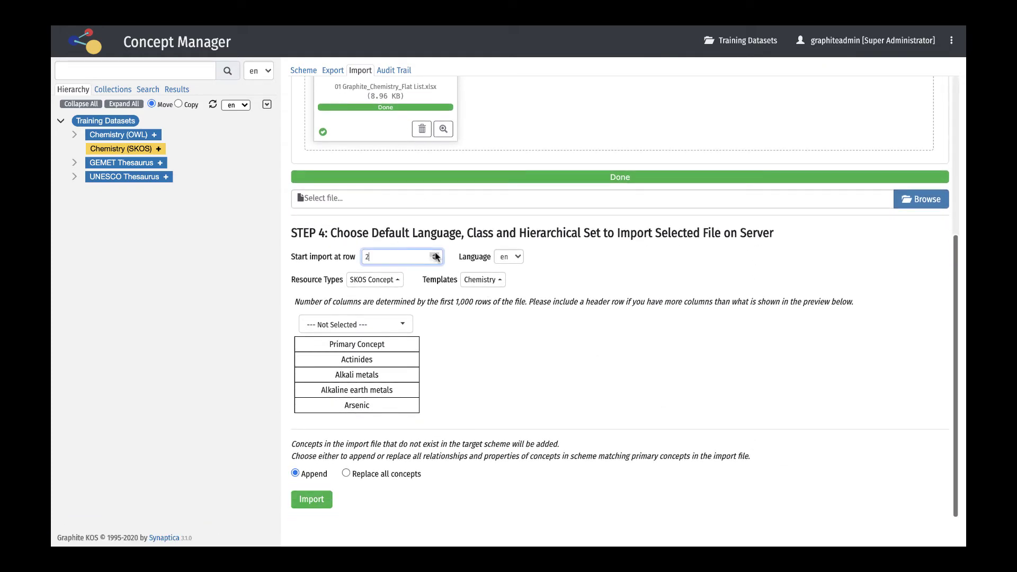
click(518, 256)
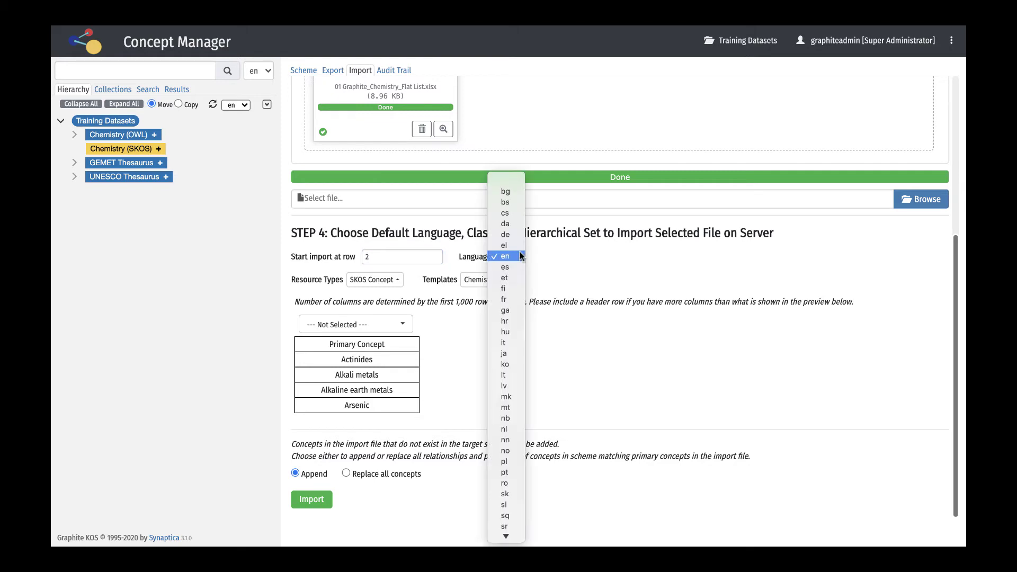
click(519, 256)
click(397, 281)
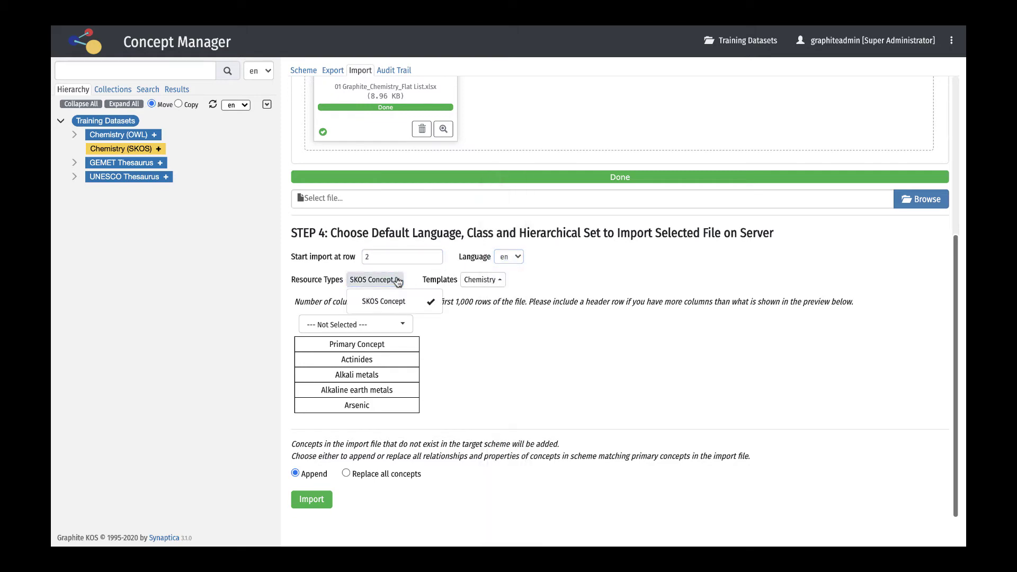
click(398, 281)
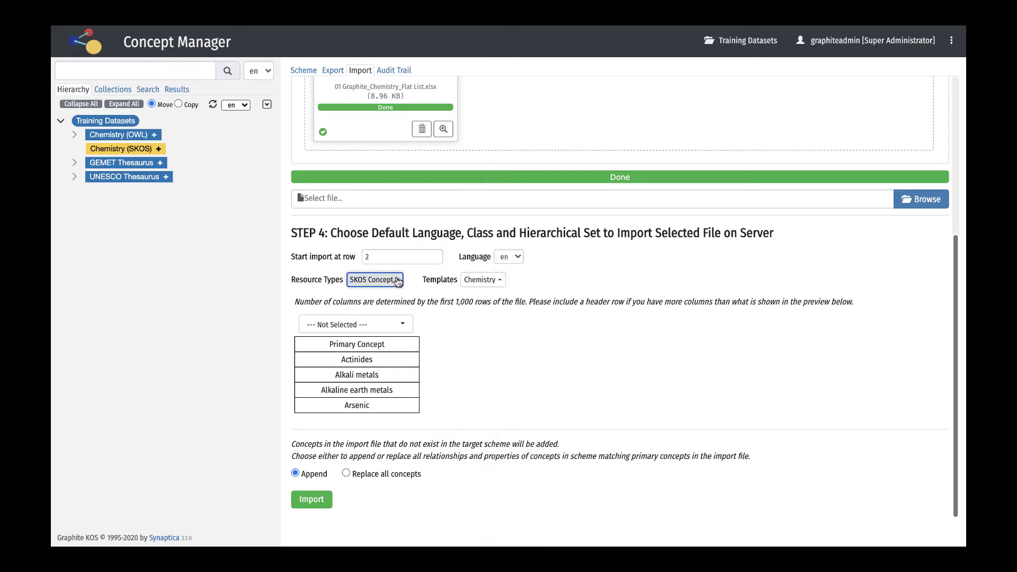
click(500, 281)
click(501, 281)
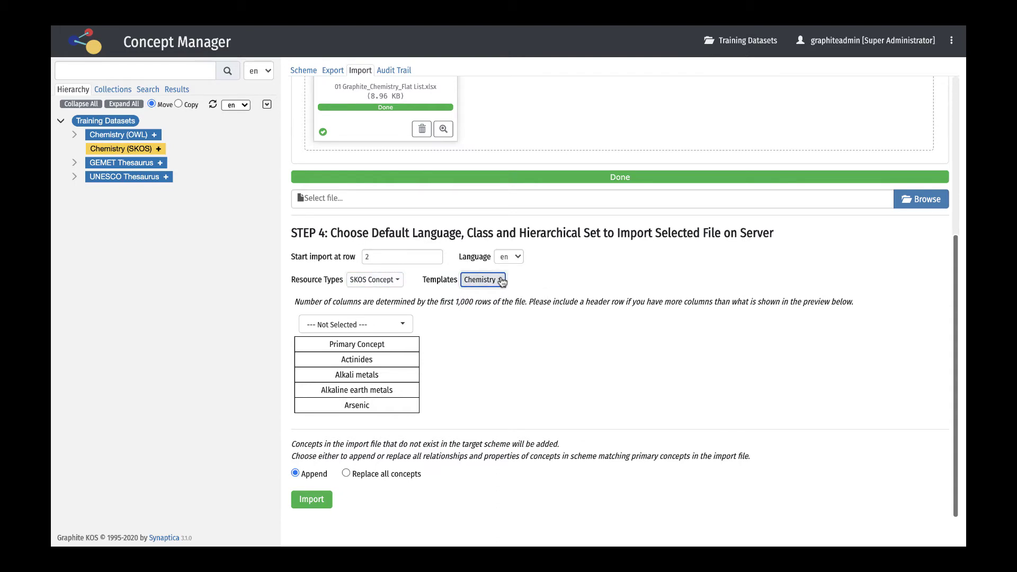
- Map the column to Primary Concepts and import, creating 29 top concepts
click(402, 324)
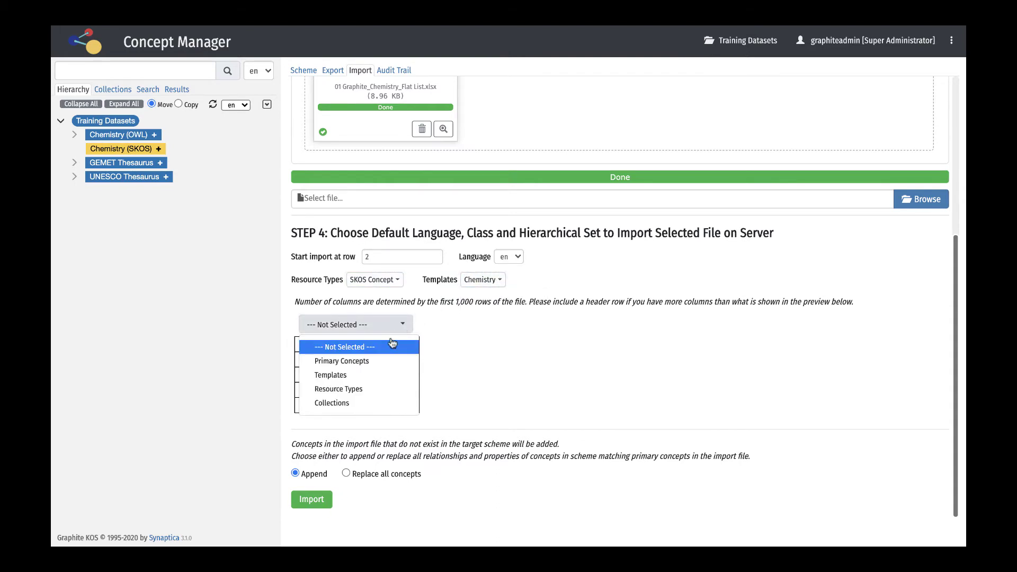
click(377, 361)
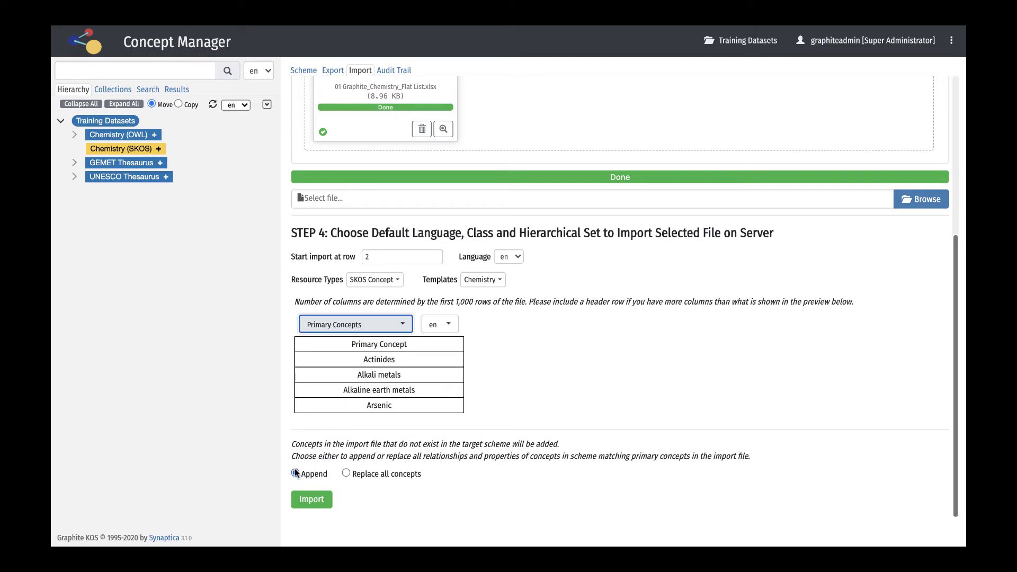
click(312, 500)
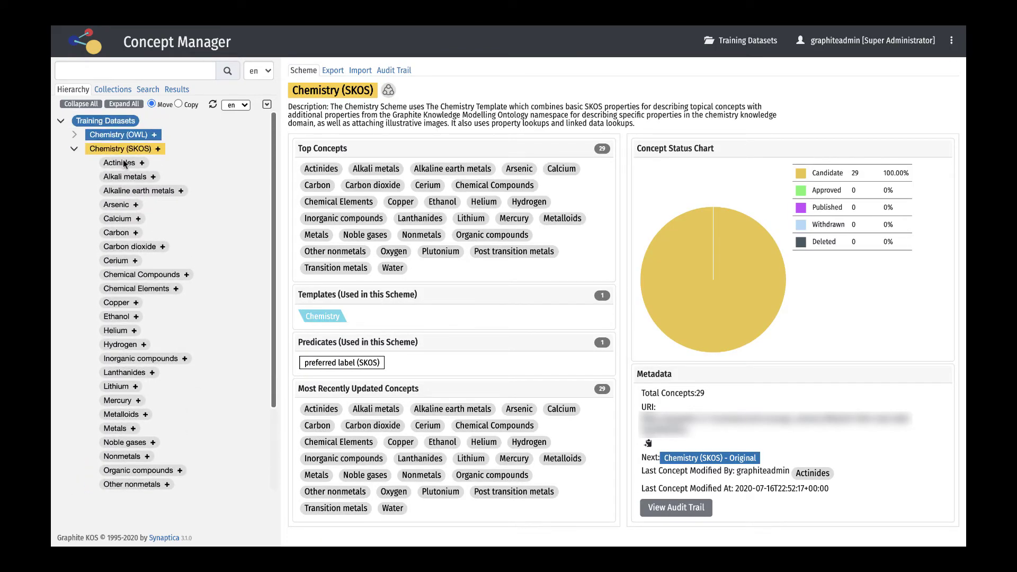
- On the Chemistry (SKOS) import page, choose 02 Graphite_Chemistry_Alt Labels.xlsx as the import file
click(359, 71)
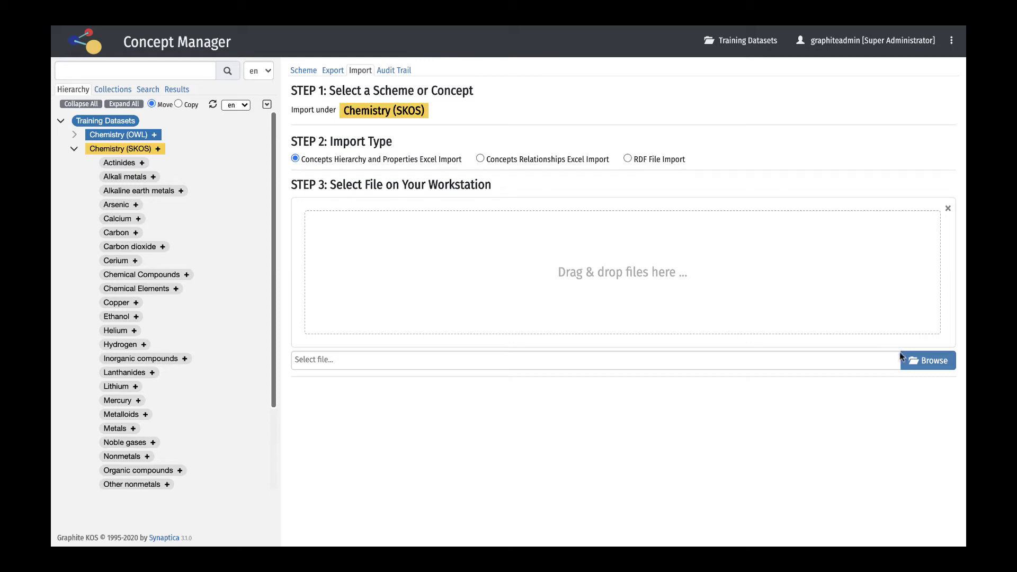
click(918, 361)
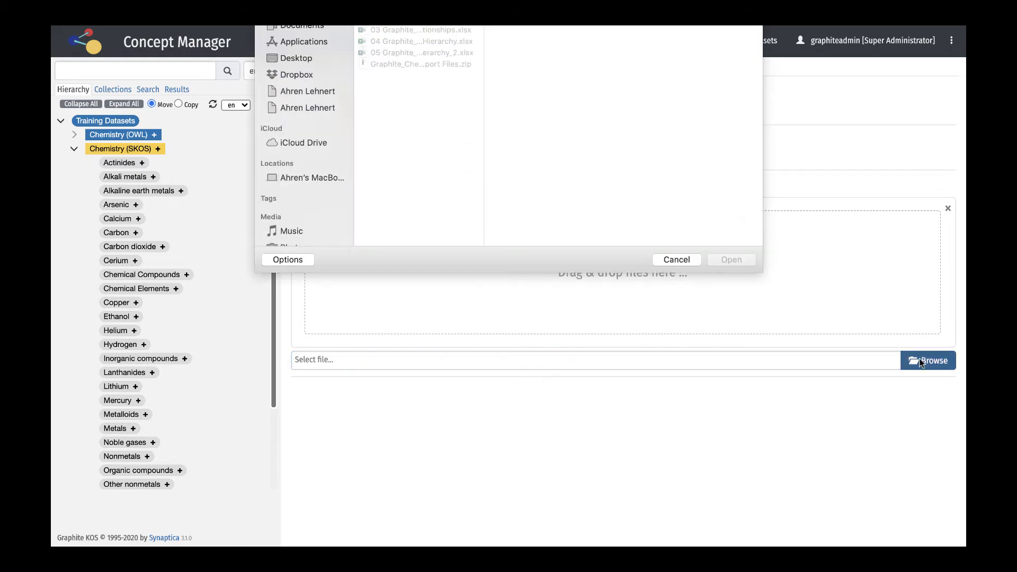
click(451, 25)
click(726, 260)
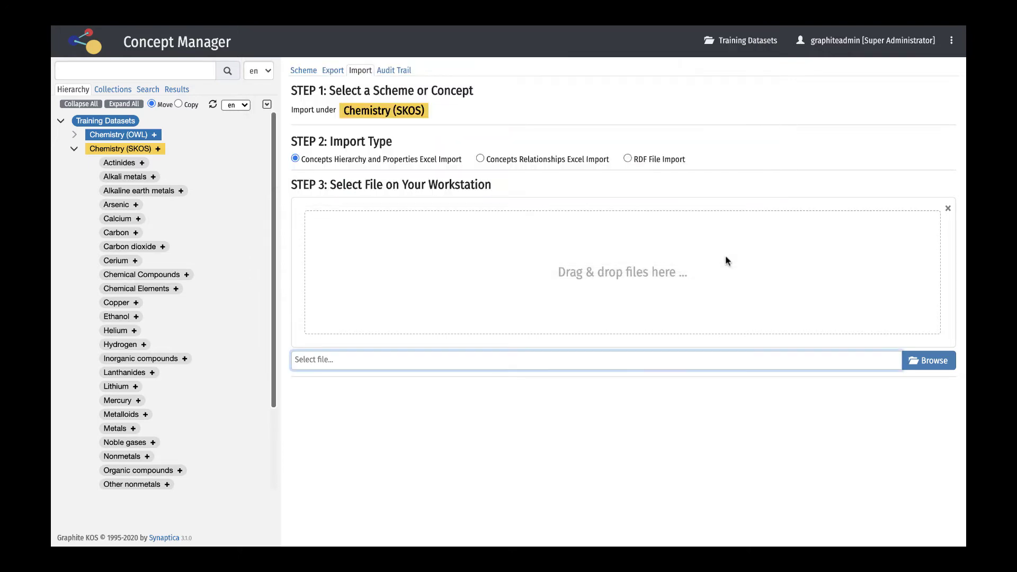
- Inspect the two Alternative Label columns of the Alt Labels spreadsheet in Excel
key(ctrl+Left)
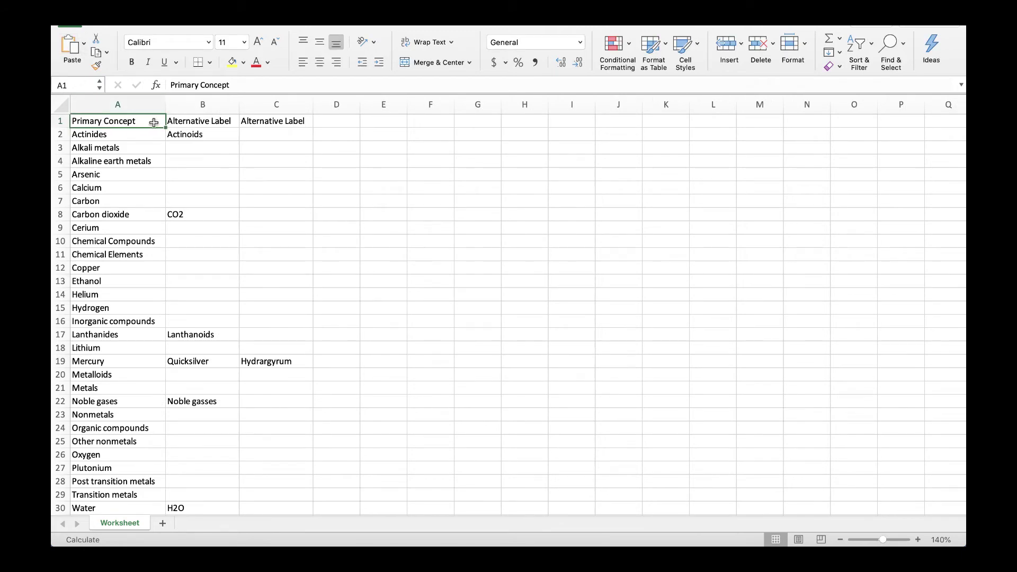
click(188, 123)
click(262, 121)
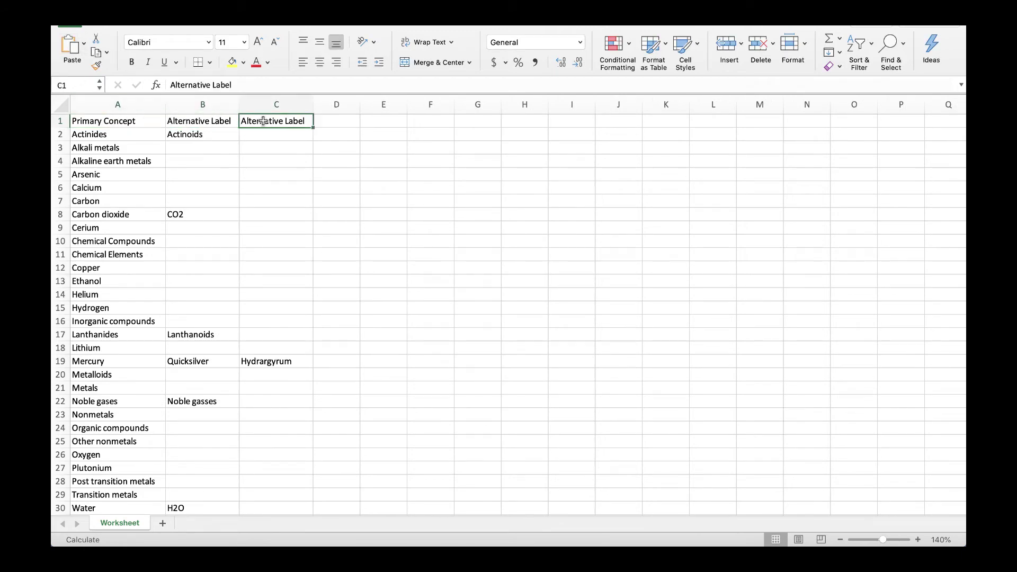
scroll(360, 202, down, 1)
scroll(360, 201, down, 2)
scroll(360, 202, up, 3)
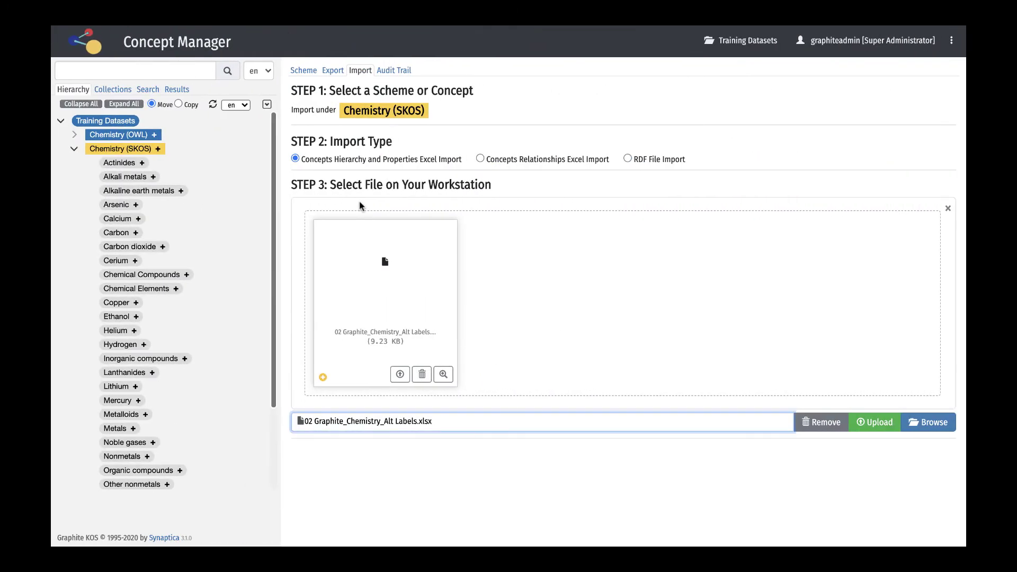
- Upload the Alt Labels file and set the import to start at row 2
click(868, 427)
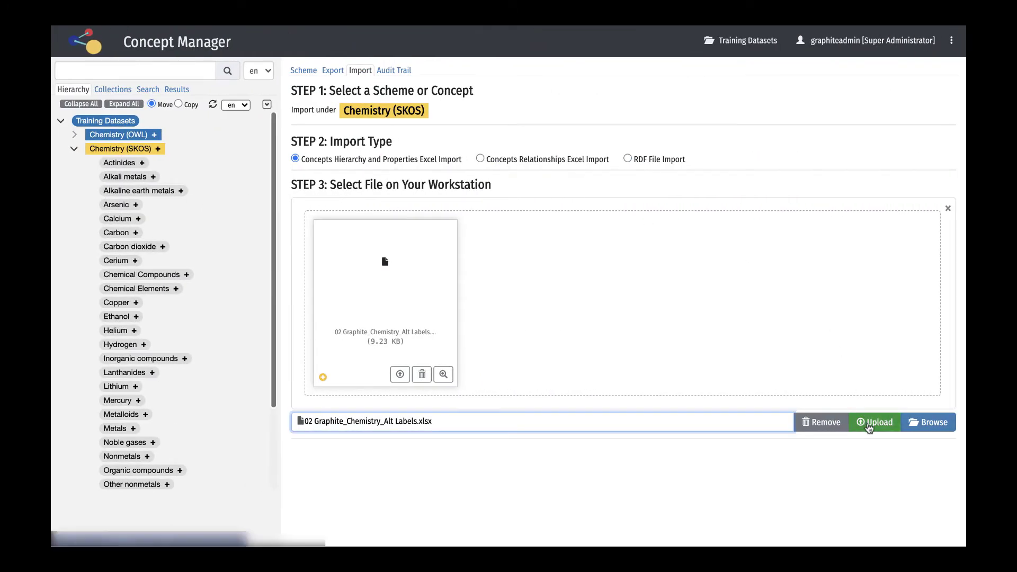
click(869, 427)
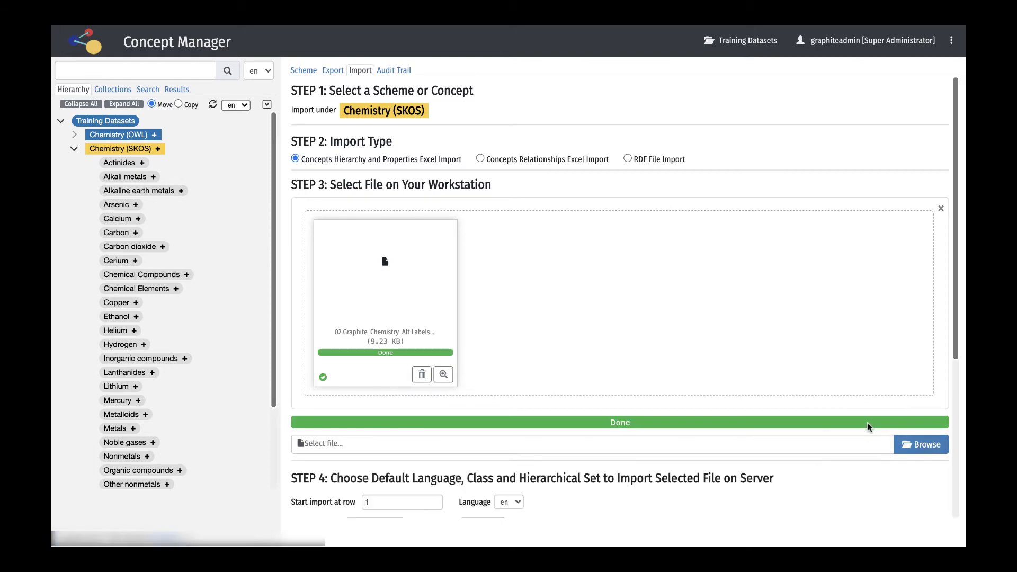
scroll(663, 468, down, 5)
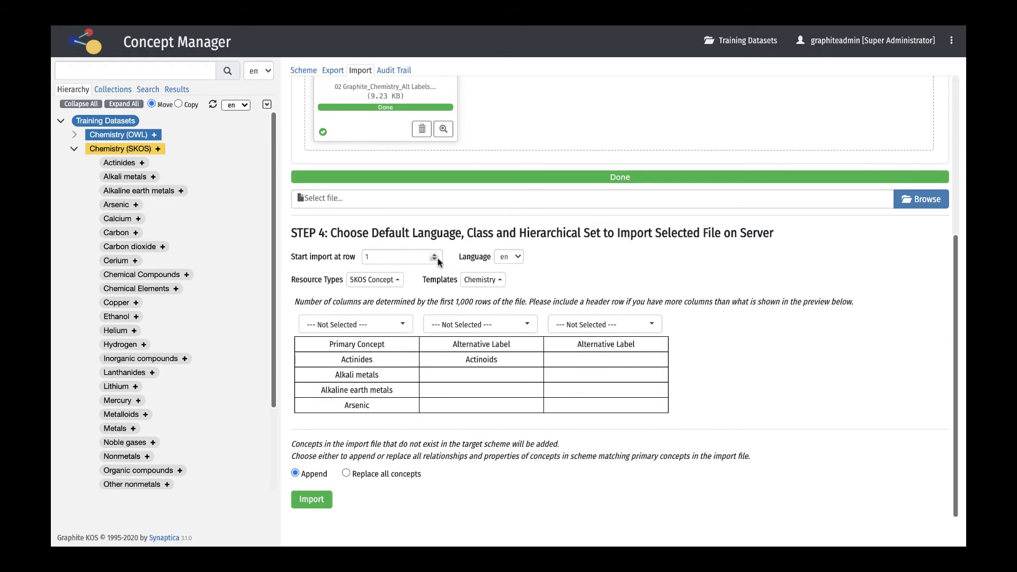
click(434, 255)
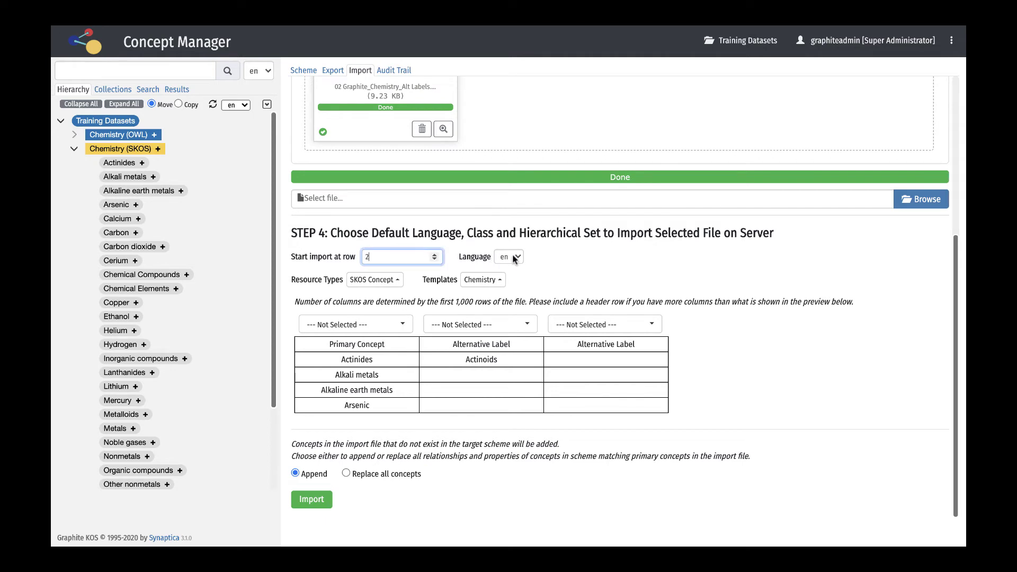
click(392, 280)
click(434, 283)
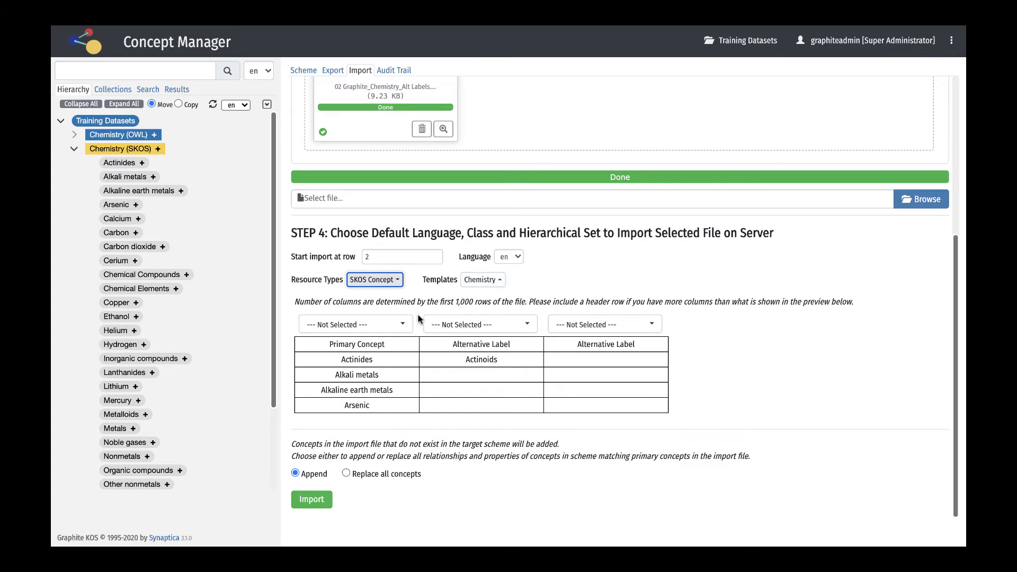
- Map the columns to Primary Concepts and alternative label, then run the import into Chemistry (SKOS)
click(403, 324)
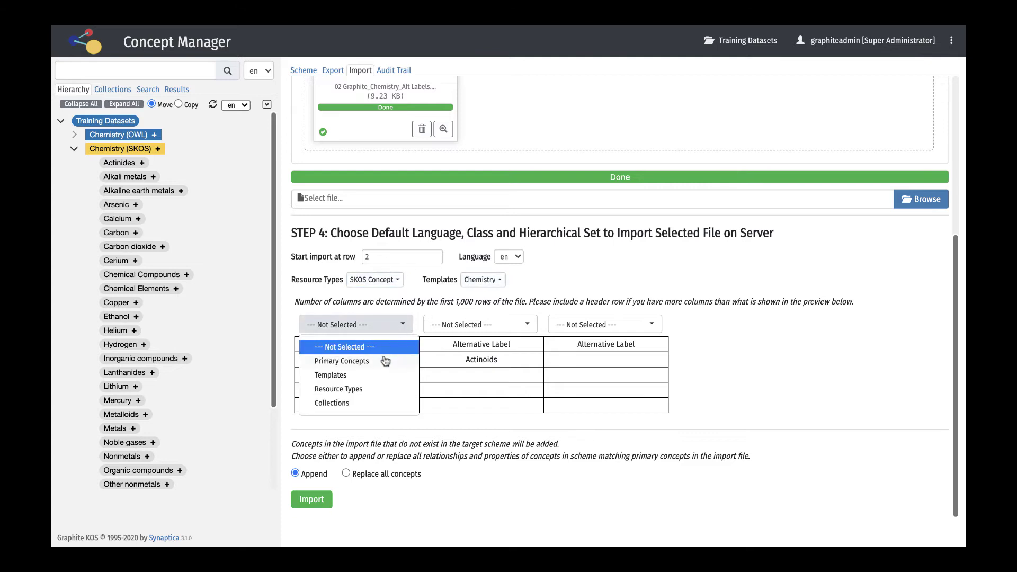
click(387, 360)
click(562, 330)
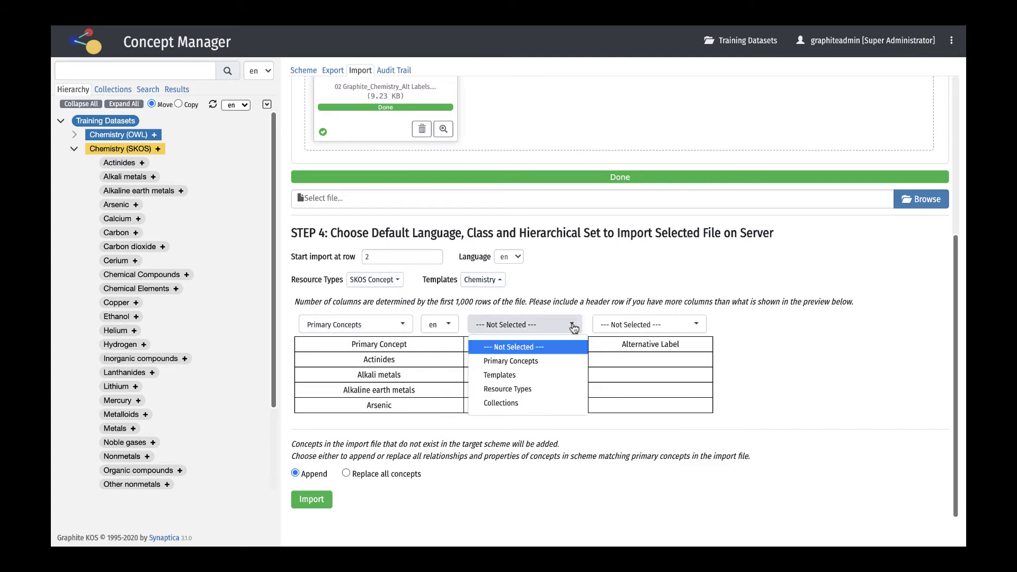
scroll(561, 396, down, 1)
scroll(562, 394, down, 4)
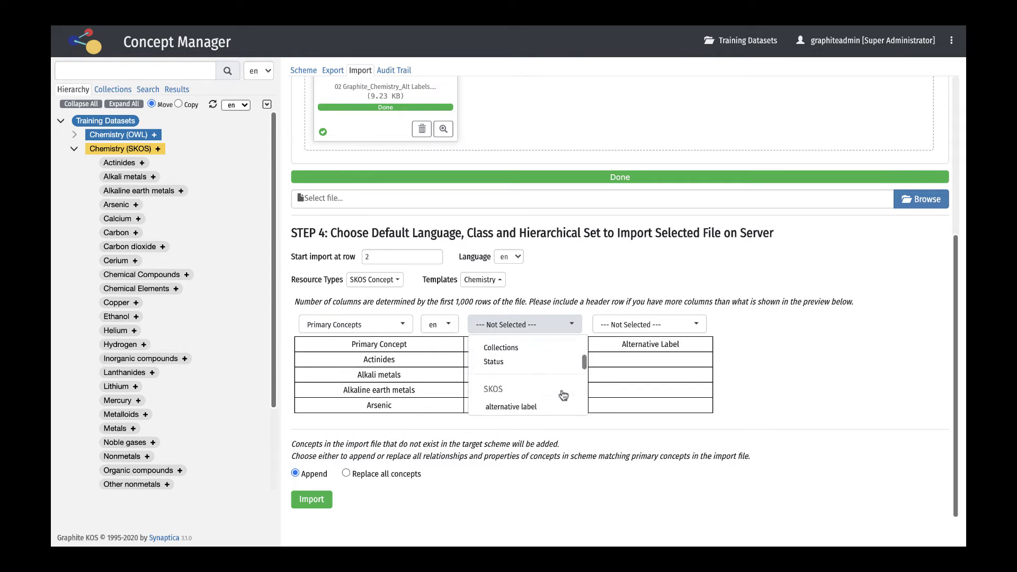
click(561, 388)
click(715, 327)
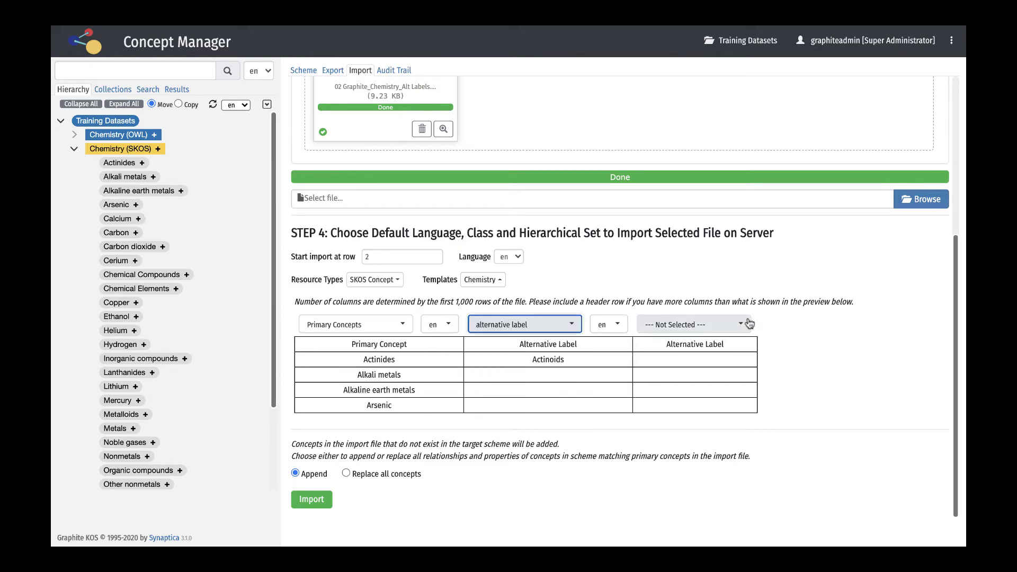
scroll(723, 399, down, 1)
scroll(723, 399, down, 4)
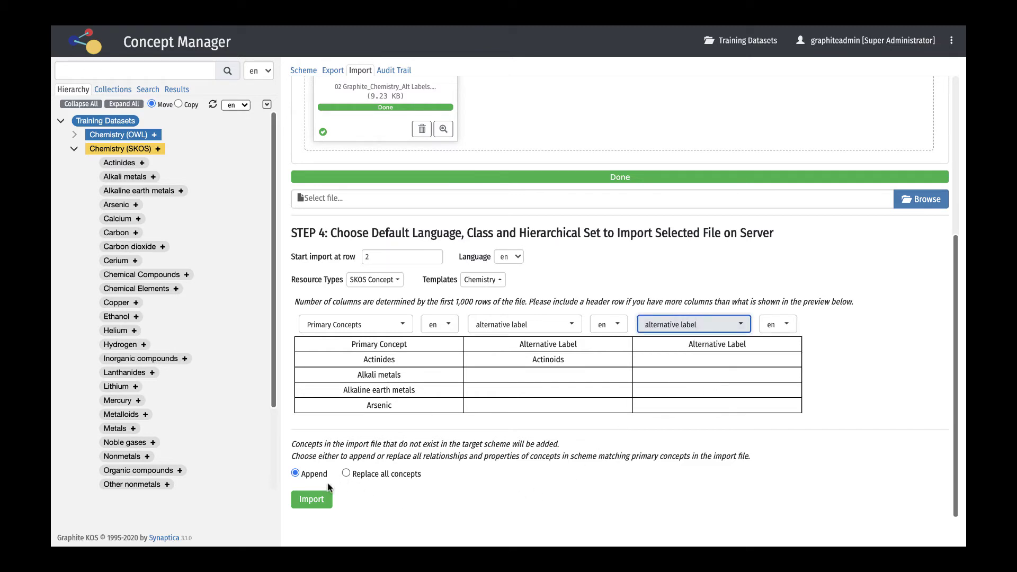
click(311, 499)
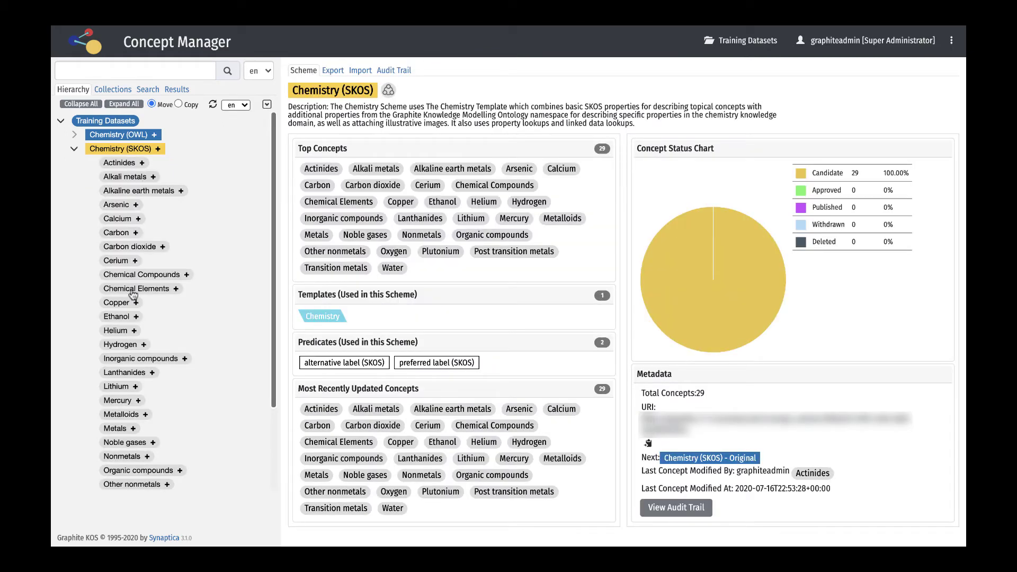
- Browse the Actinides, Alkali metals, Alkaline earth metals and Arsenic concepts in the tree
click(119, 164)
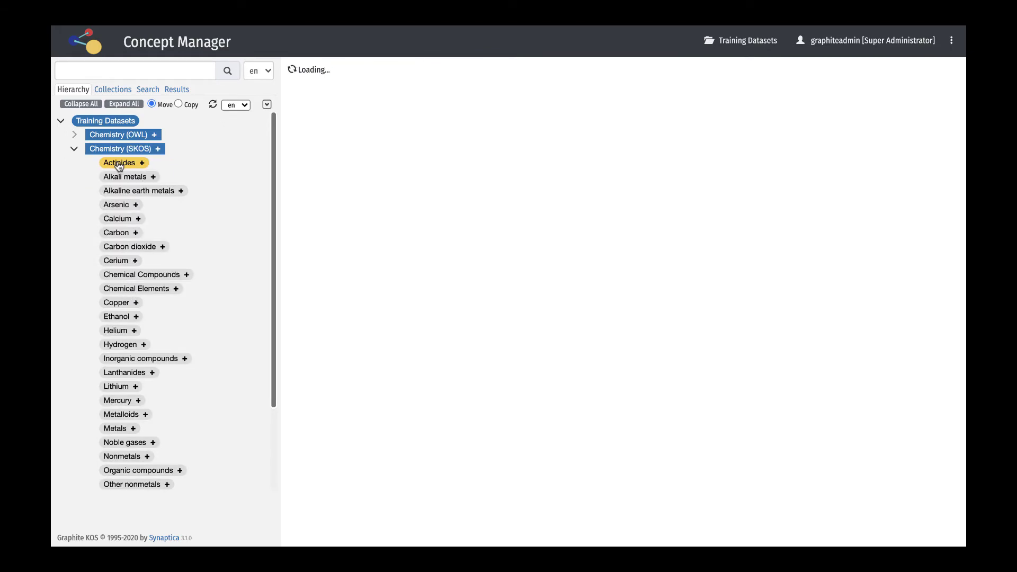
click(116, 178)
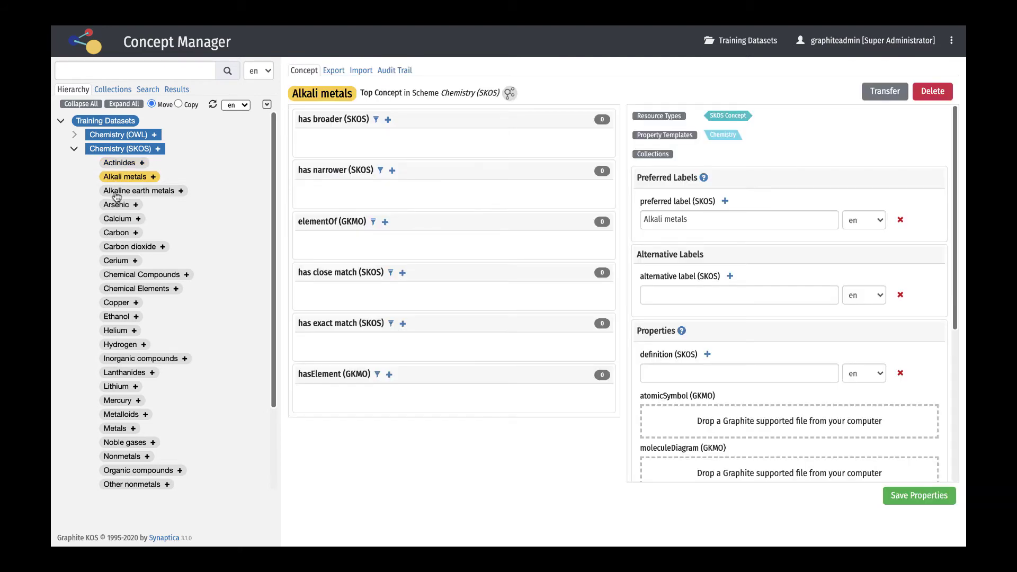
click(117, 195)
click(116, 208)
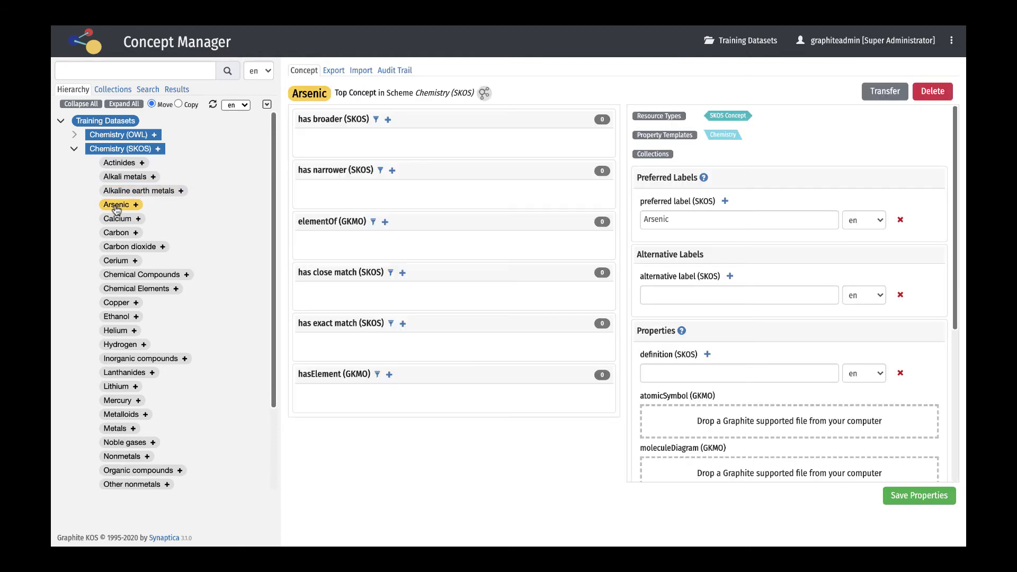
- Confirm Actinides carries the Actinoids alternative label, then return to the Chemistry (SKOS) import page
click(118, 167)
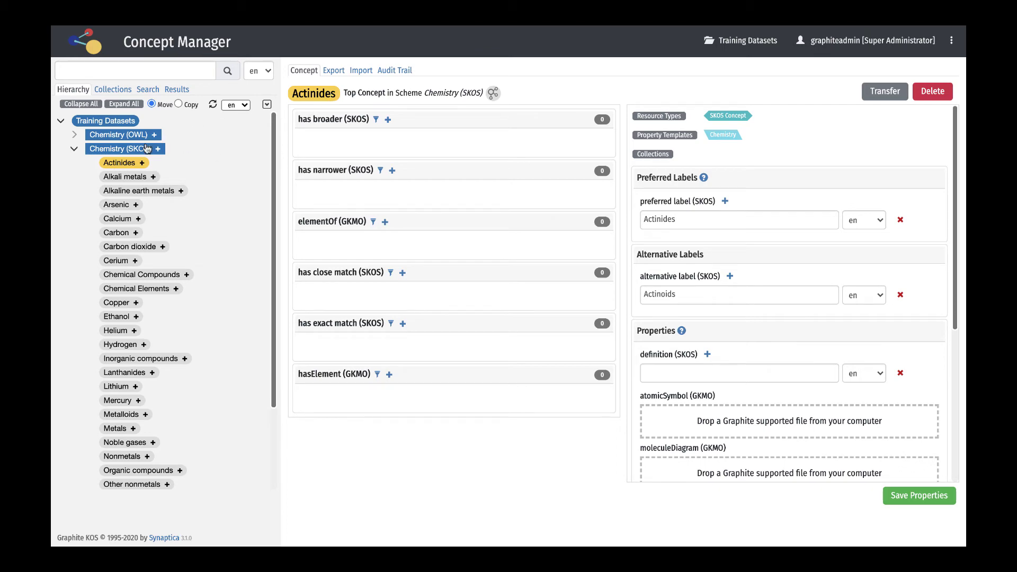
click(144, 149)
click(359, 71)
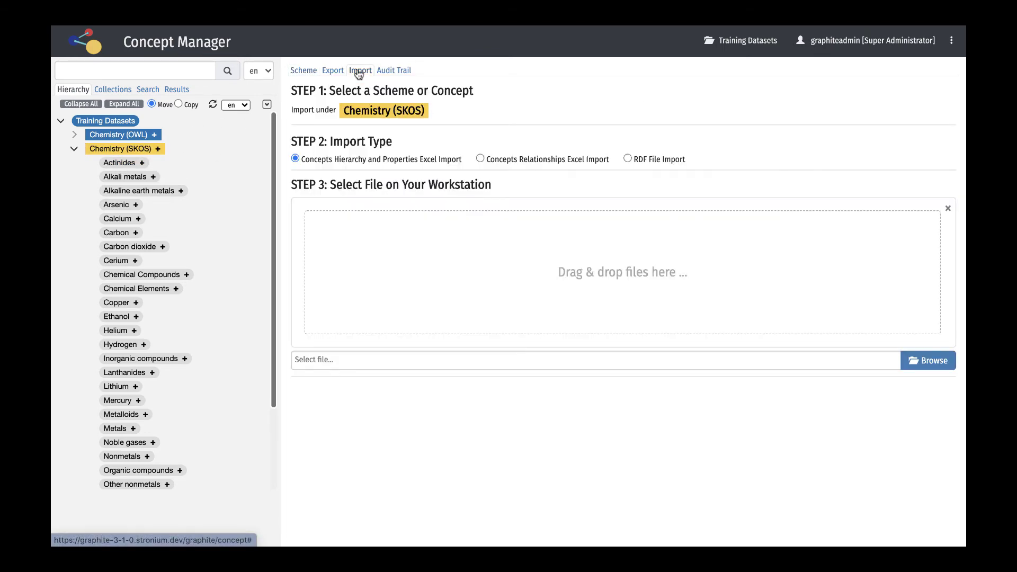
- Choose Concepts Relationships Excel Import with the 03 relationships .xlsx file, then view it in Excel
click(480, 159)
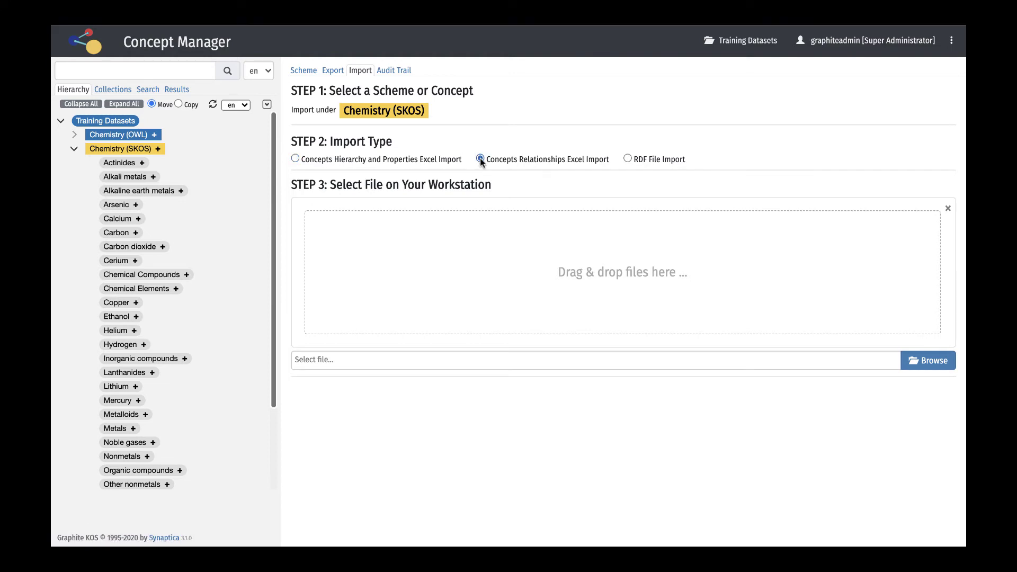
click(929, 362)
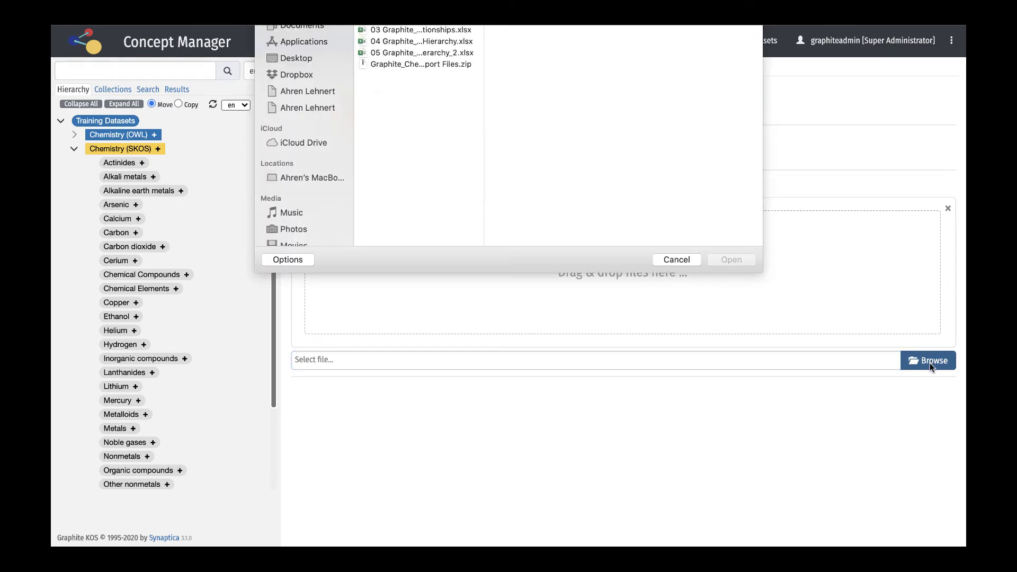
click(448, 30)
click(718, 259)
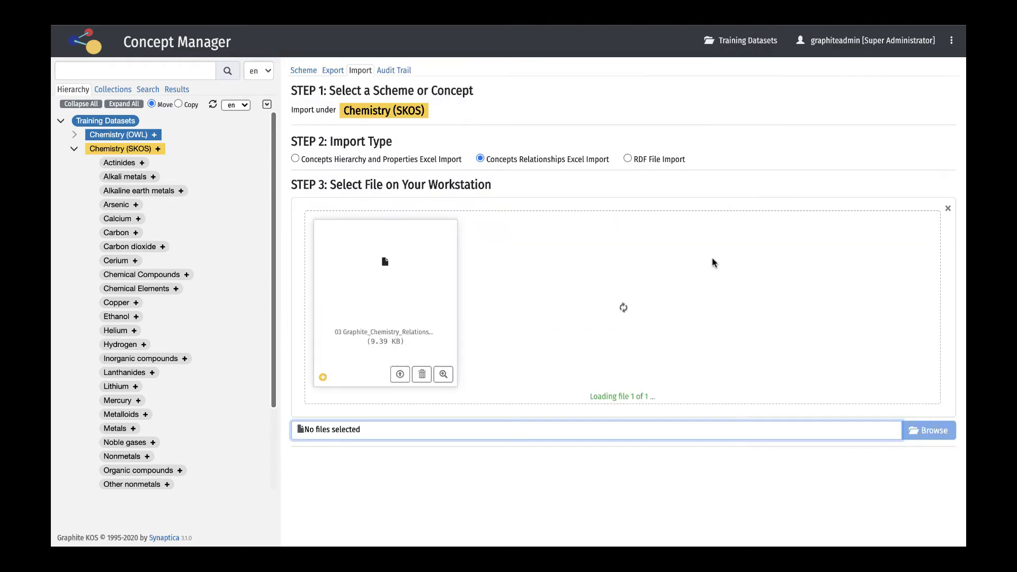
key(super+Tab)
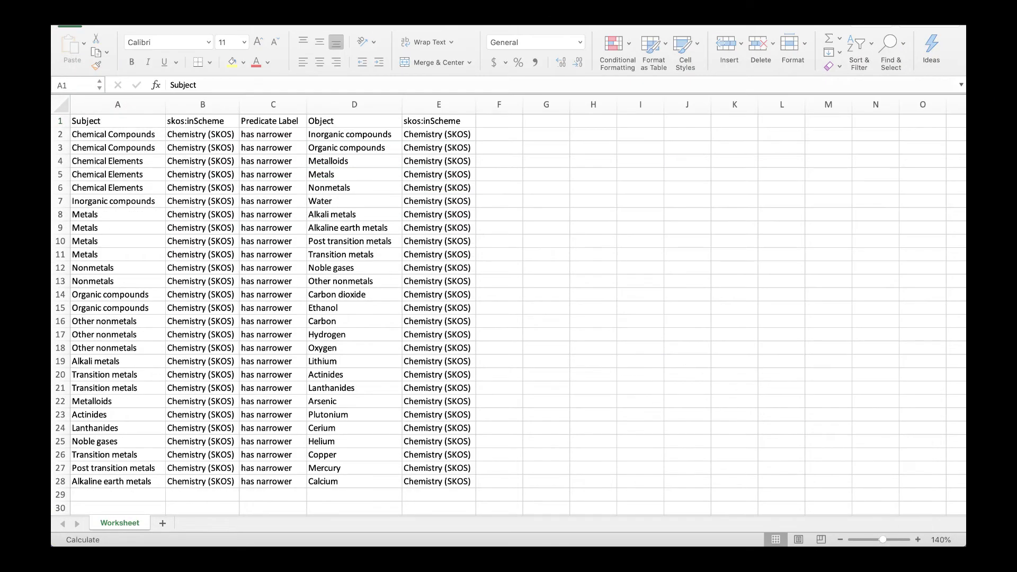
- Review the skos:inScheme column heading in the relationships worksheet
key(Right)
key(Right)
key(Right)
key(Right)
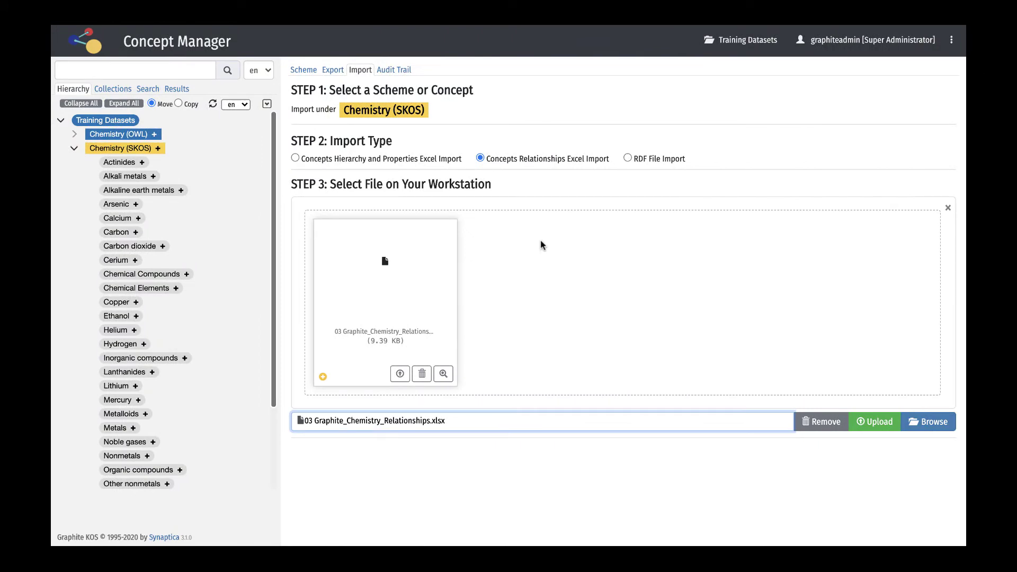
- Upload the relationships file and map the first columns to Subject, Subject Scheme and Predicate
click(877, 424)
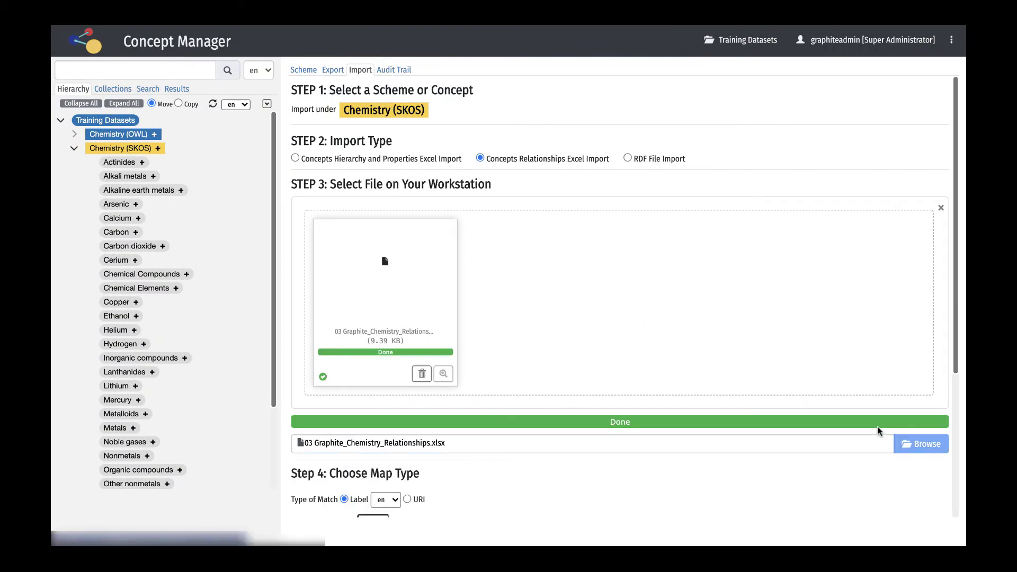
scroll(741, 471, down, 4)
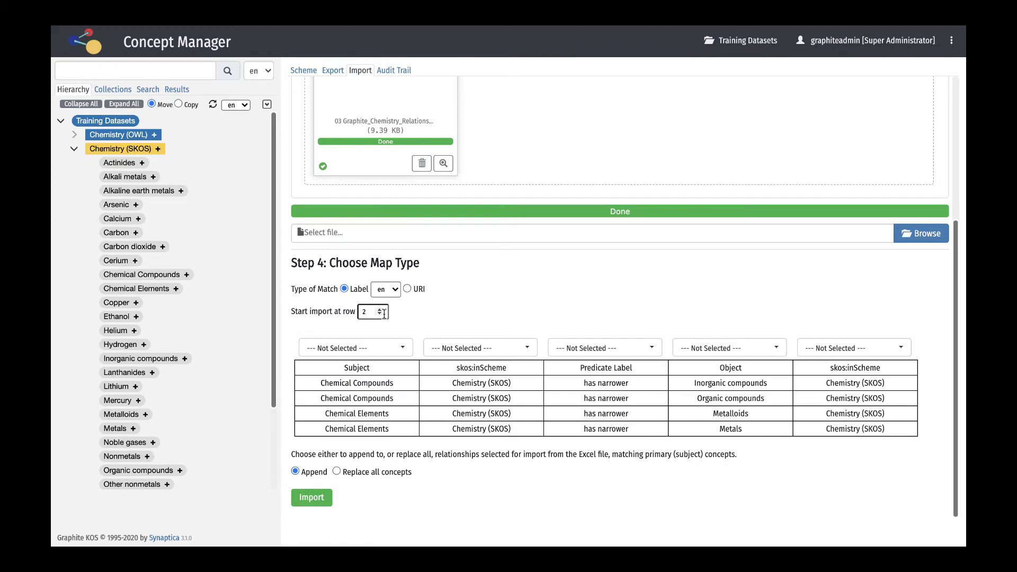
click(401, 350)
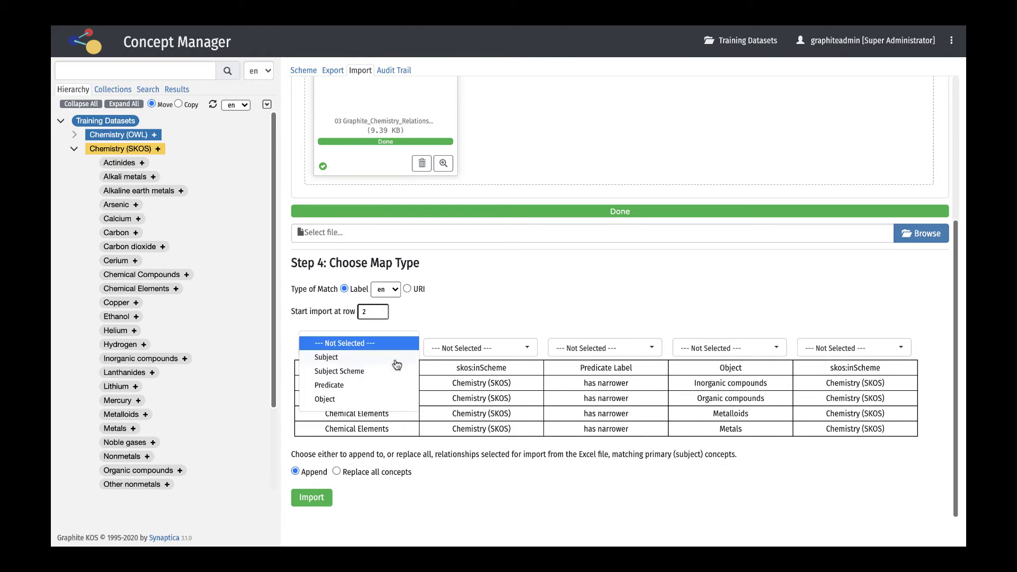
click(327, 357)
click(524, 348)
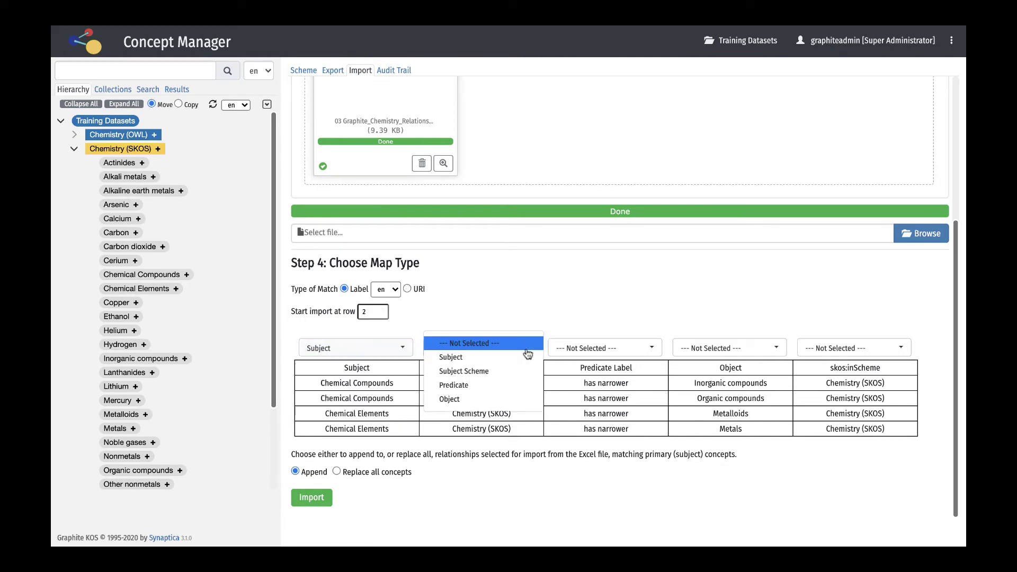
click(508, 369)
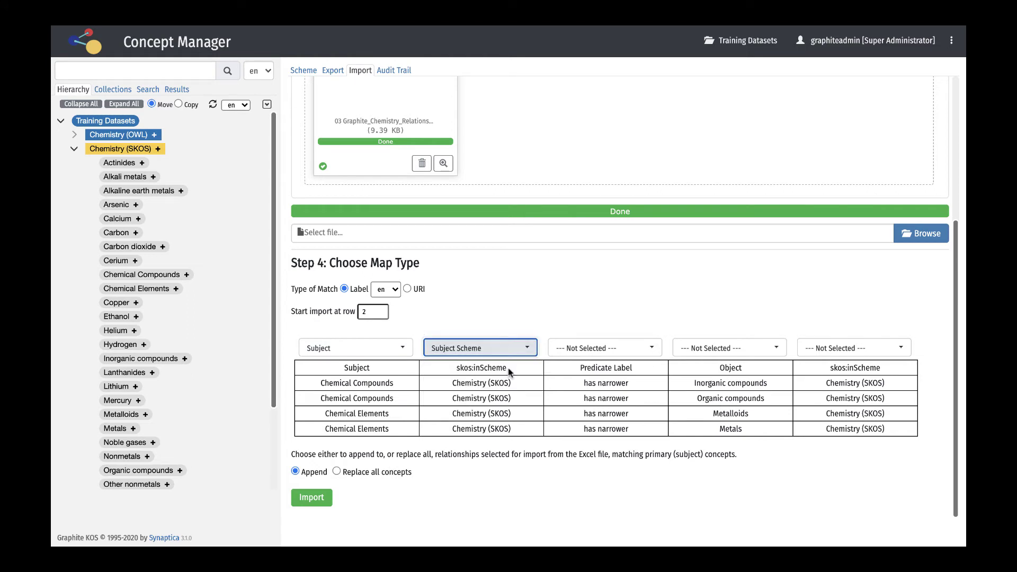
click(653, 352)
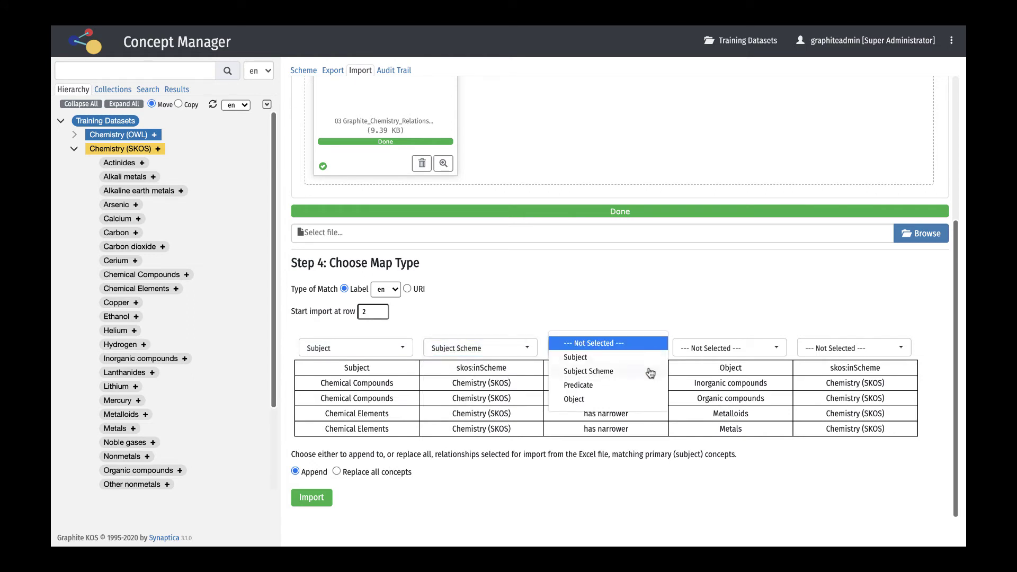
click(641, 382)
- Map the remaining columns to Object and Object Scheme, choose Replace all concepts, and import
click(768, 348)
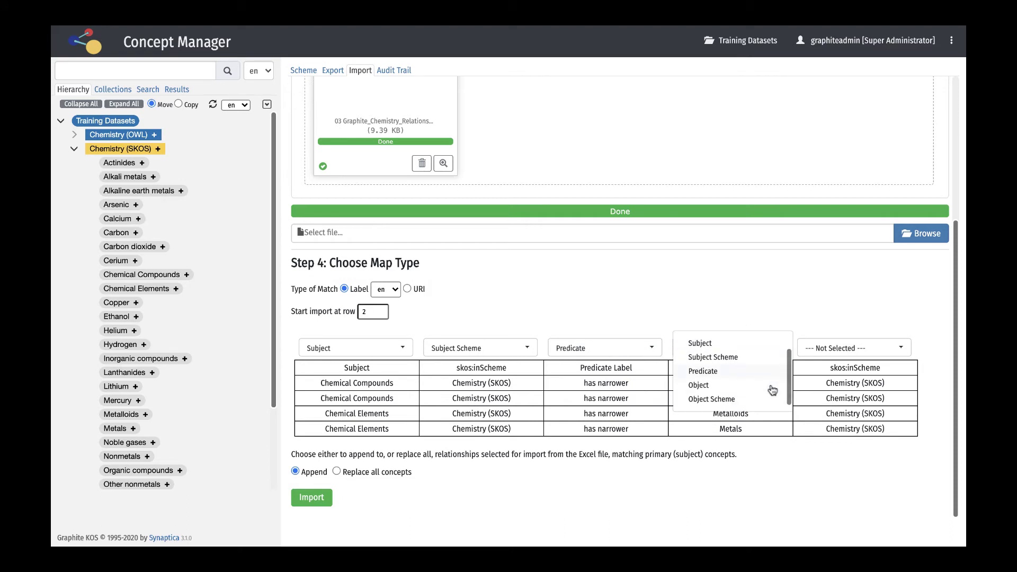
click(723, 385)
click(901, 350)
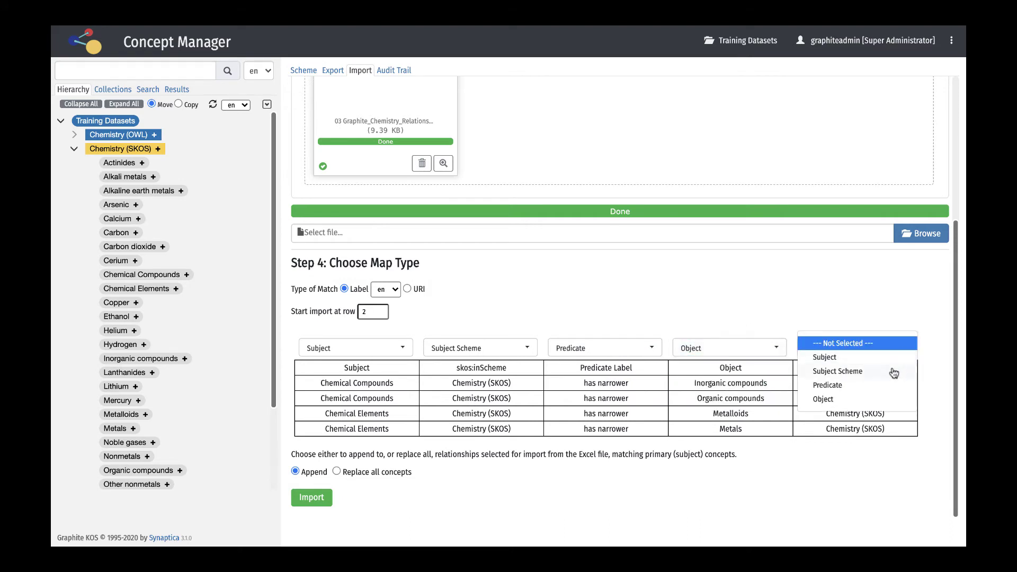
click(846, 400)
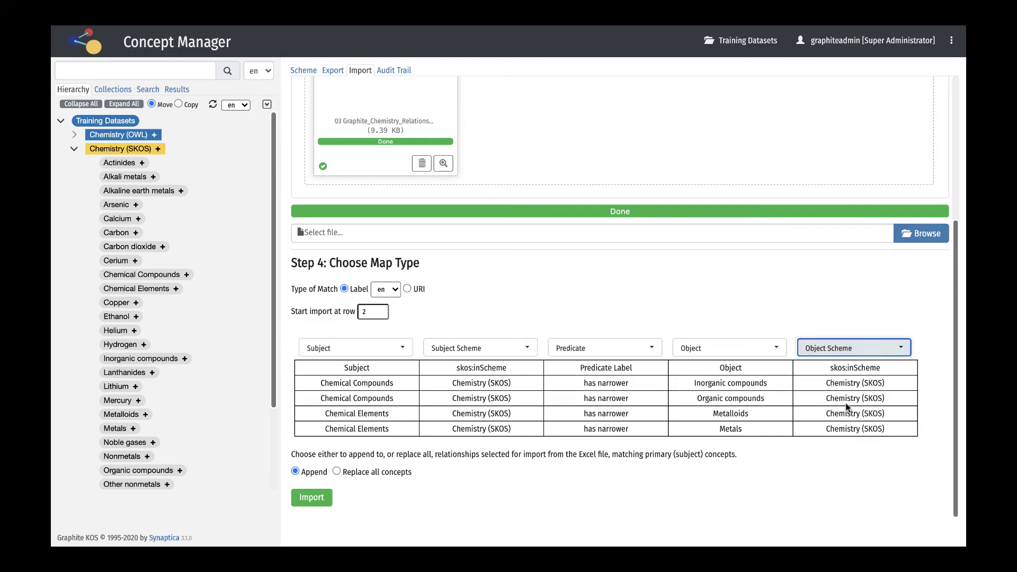
click(337, 472)
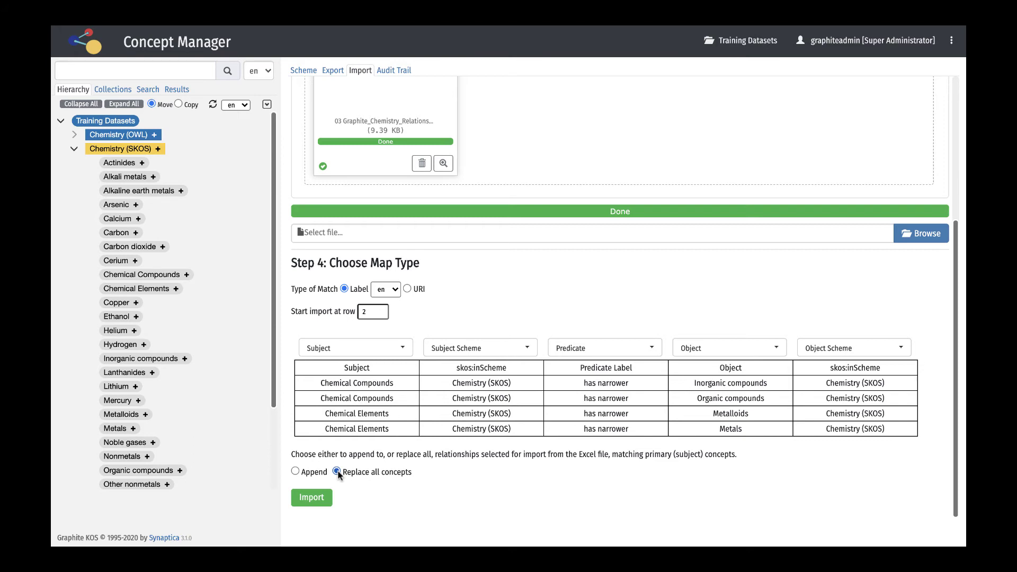
click(310, 498)
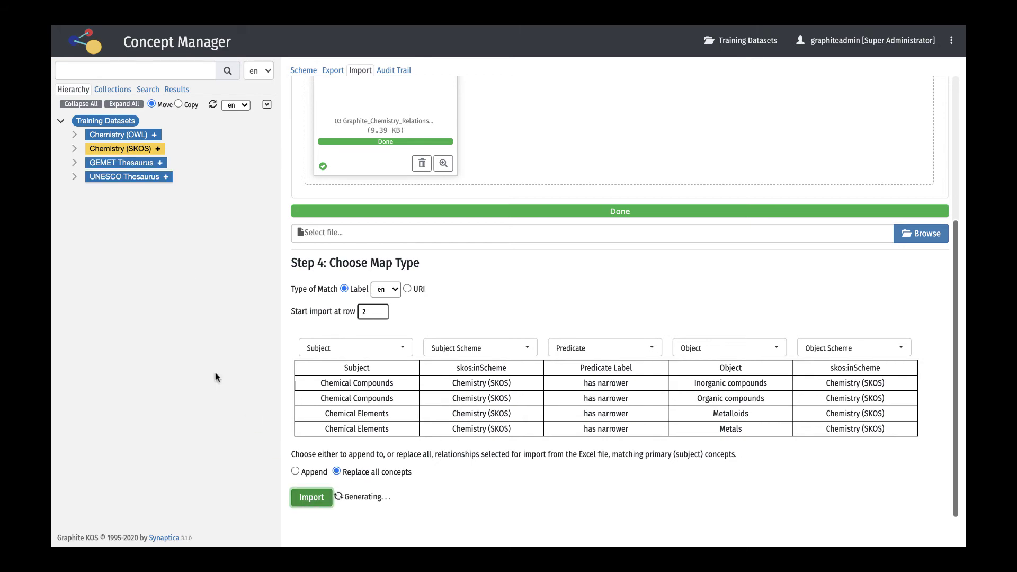
- Expand Chemical Compounds > Inorganic compounds and open Water to check the new hierarchy
click(88, 163)
click(101, 177)
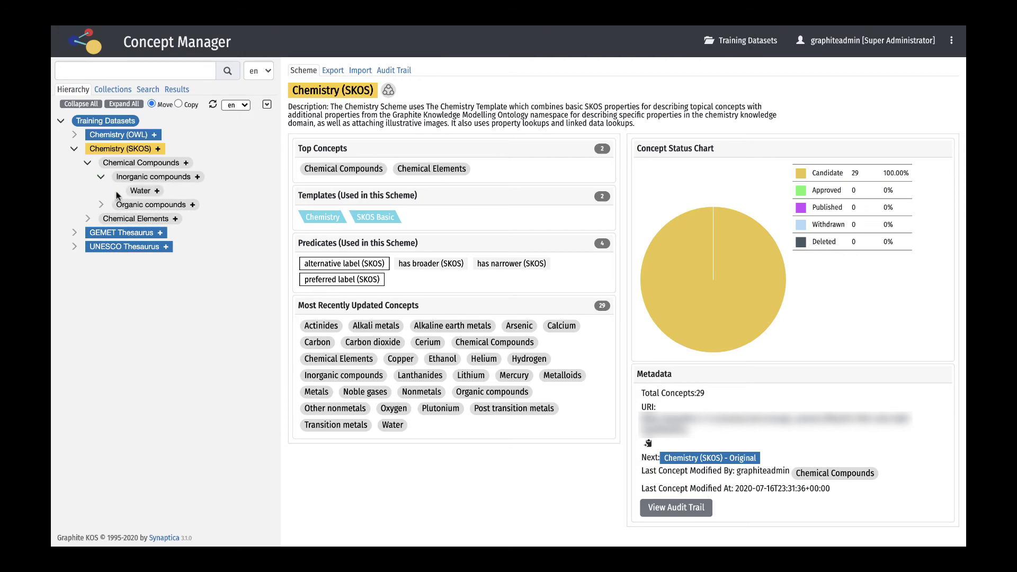
click(140, 191)
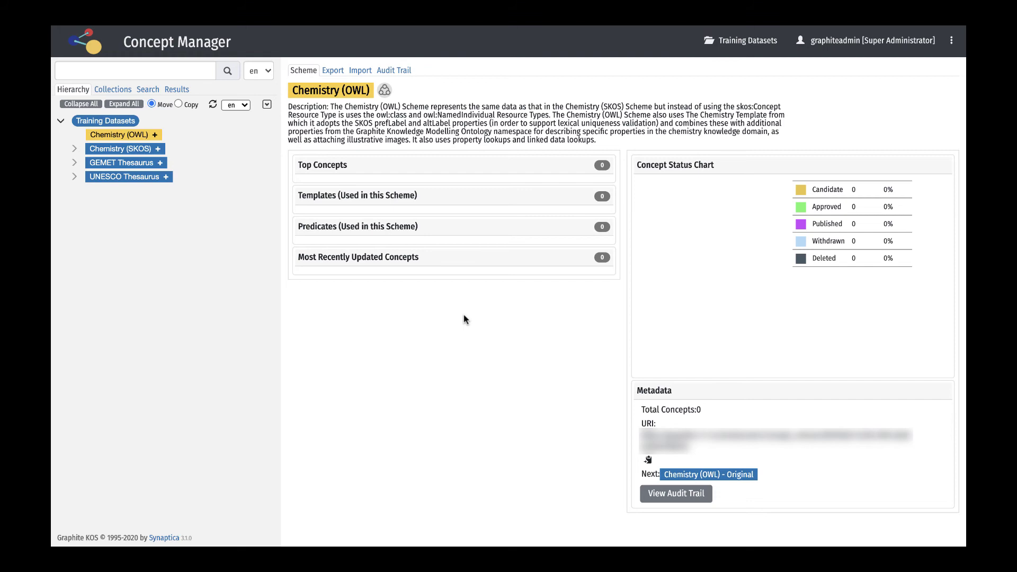
- Choose RDF File Import for Chemistry (OWL) and upload the exported Chemistry RDF file
click(137, 137)
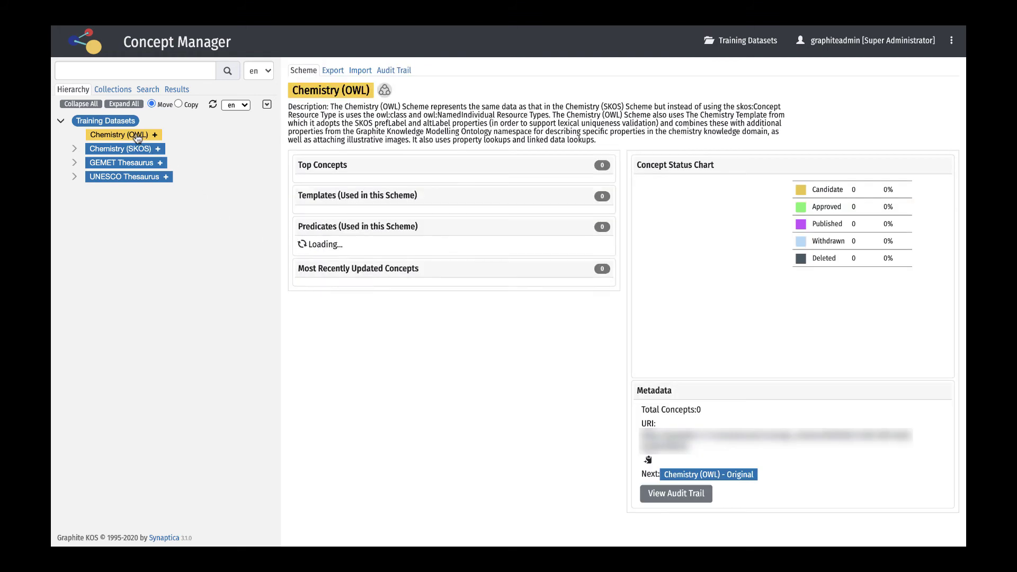
click(364, 71)
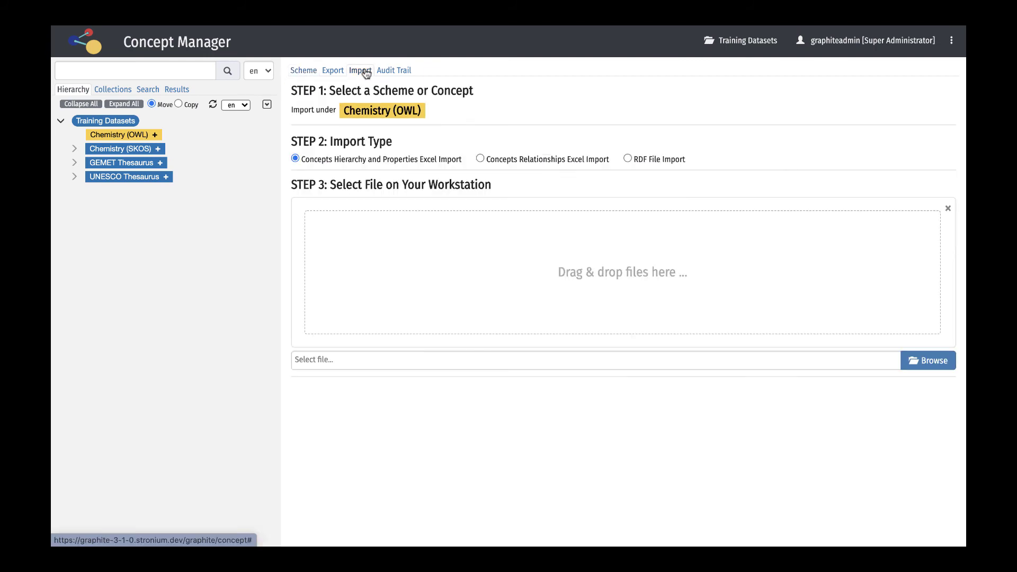
click(628, 159)
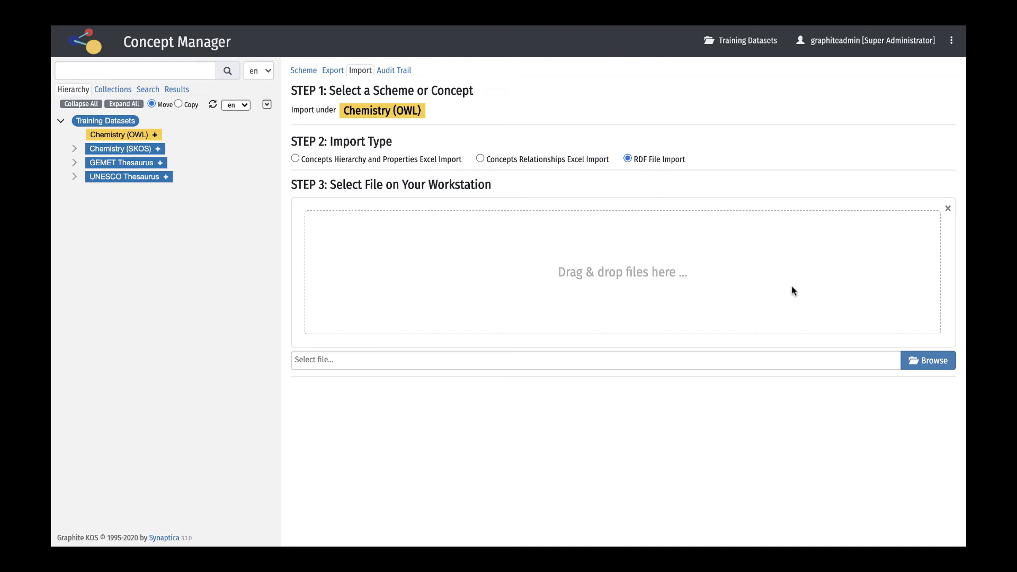
click(923, 364)
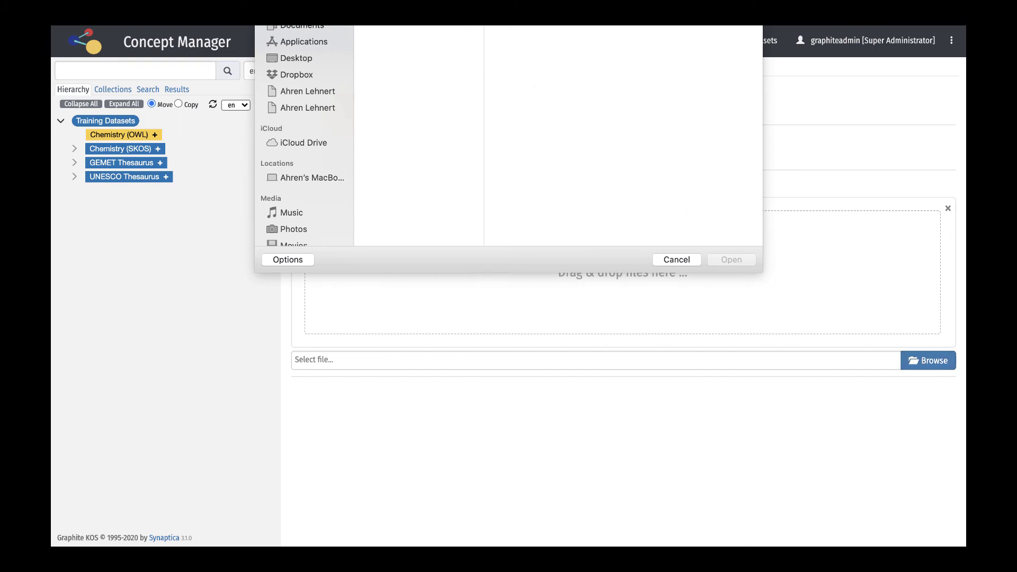
click(716, 259)
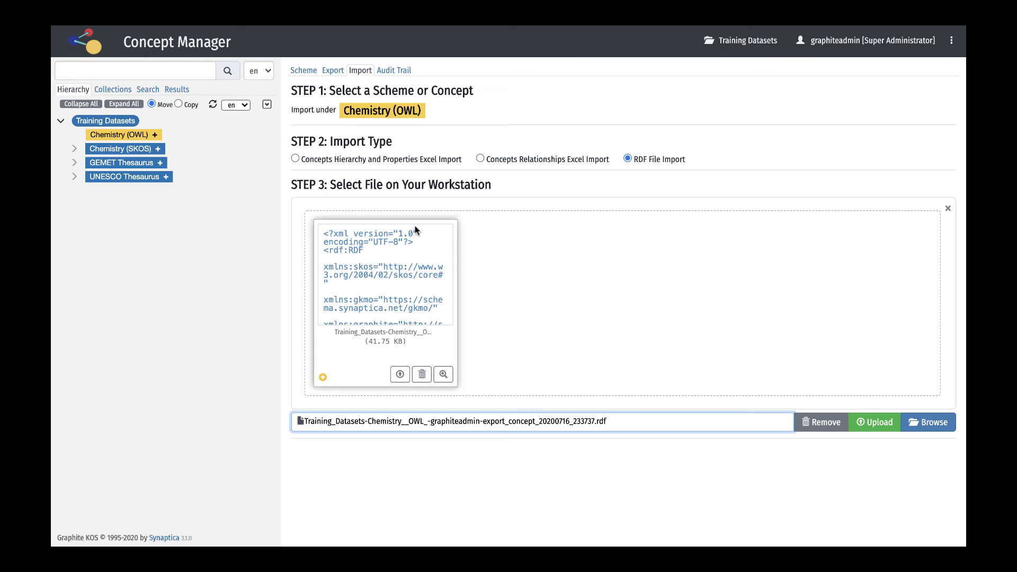
click(870, 416)
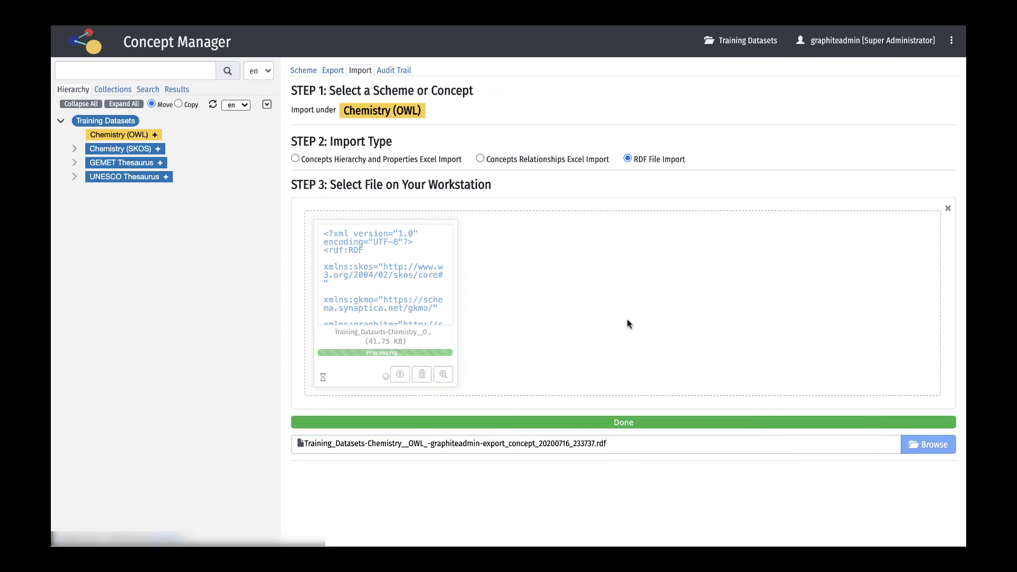
- Apply the Chemistry and SKOS Basic templates to the imported concepts
scroll(627, 323, down, 1)
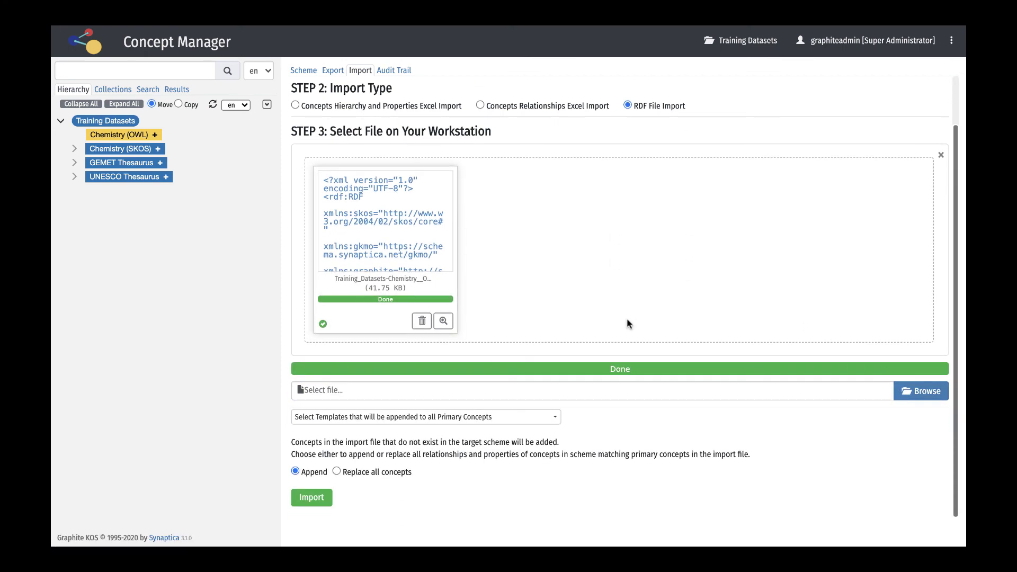
click(554, 417)
click(411, 443)
click(380, 455)
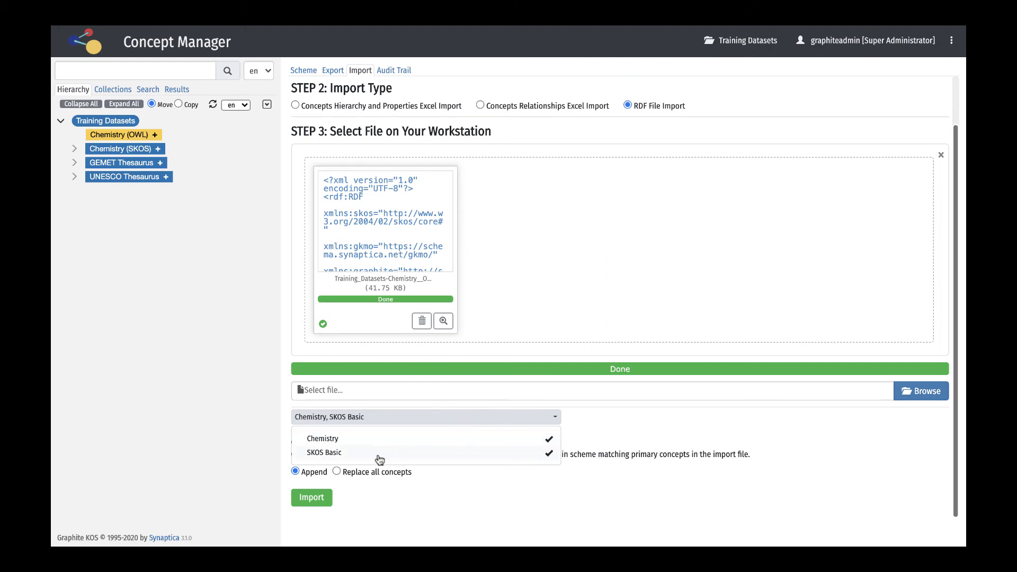
click(632, 433)
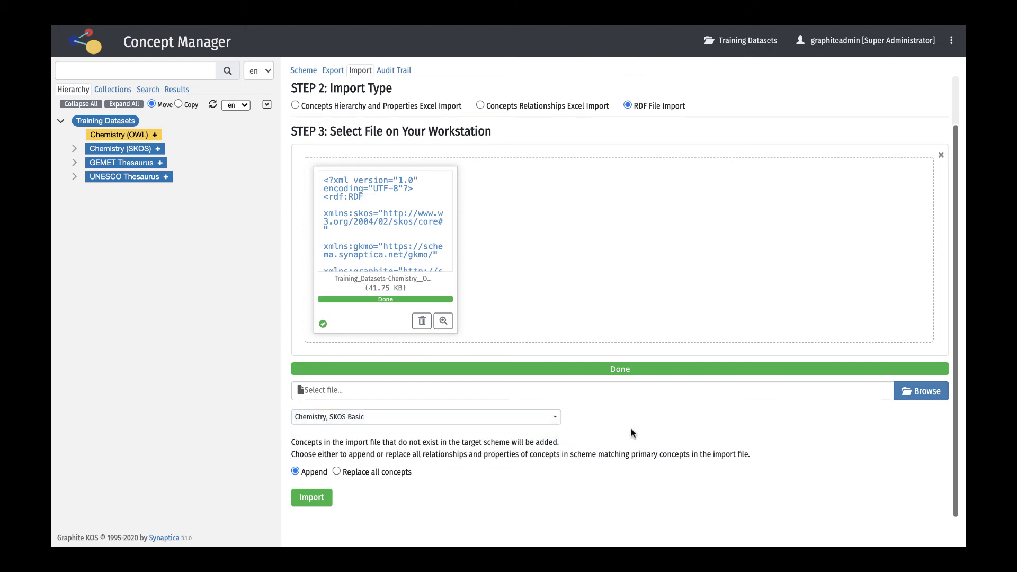
- Import the RDF into Chemistry (OWL), then expand Inorganic and Organic compounds and open Carbon dioxide
click(314, 498)
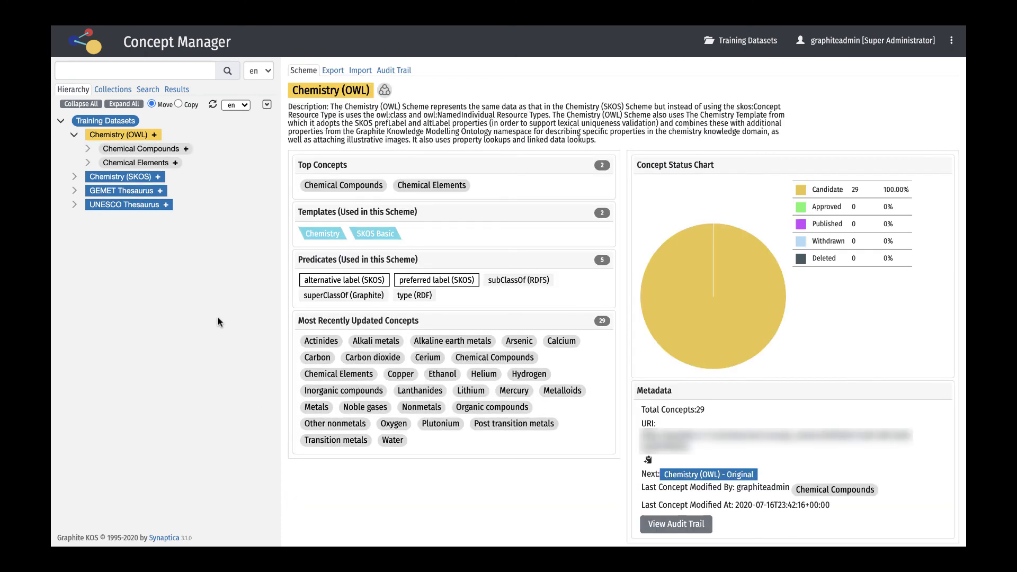
click(88, 149)
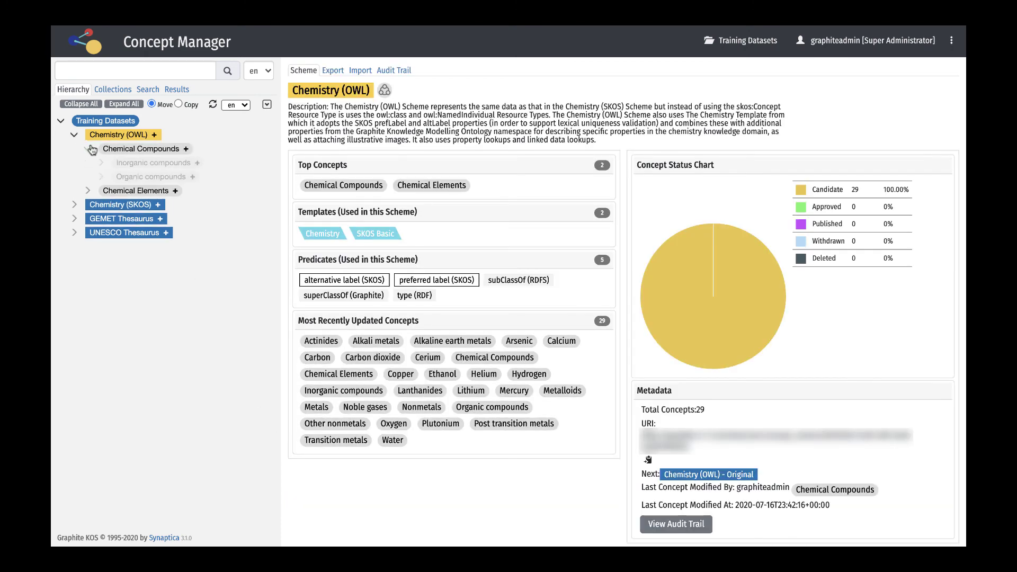
click(101, 164)
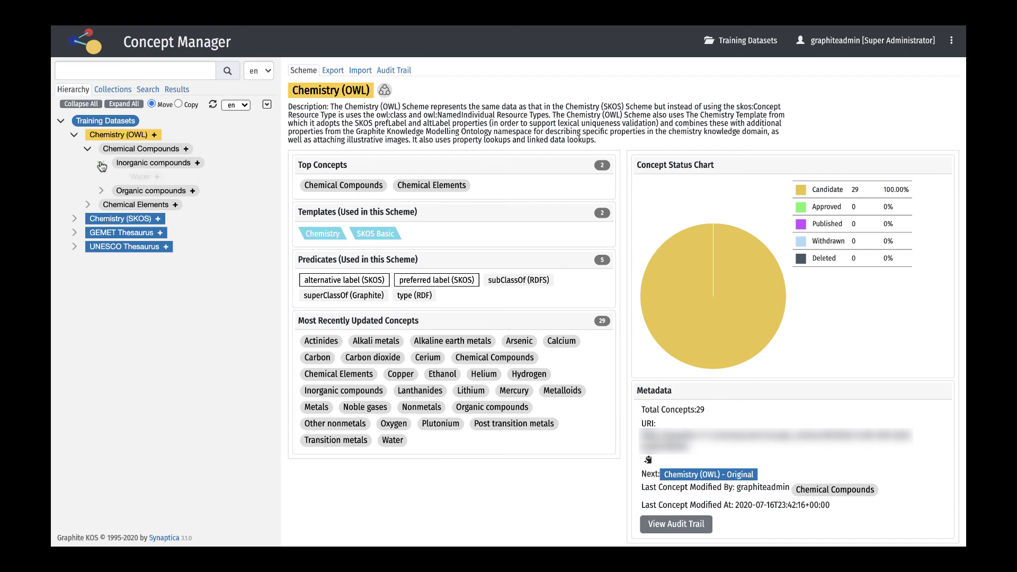
click(102, 192)
click(141, 206)
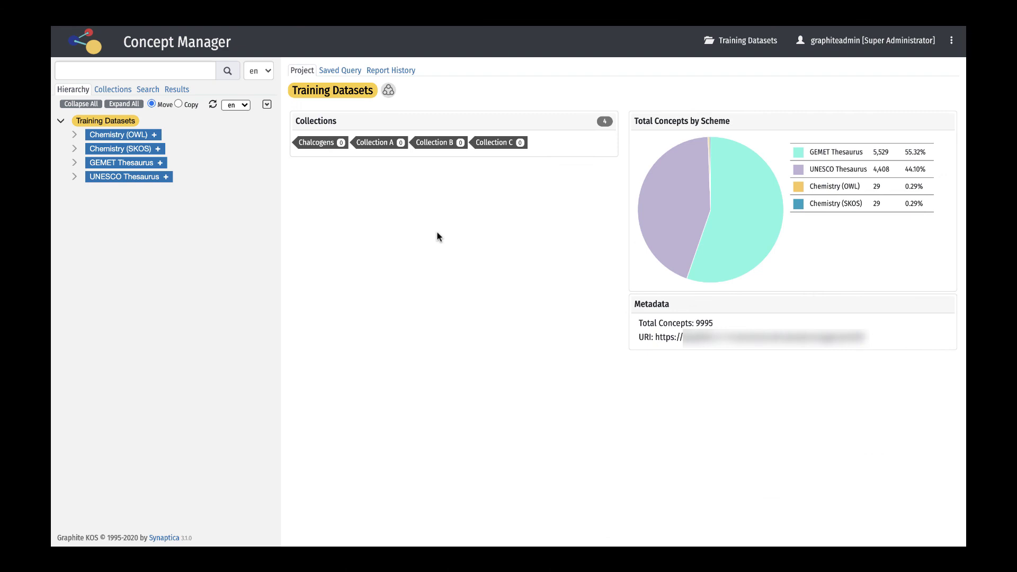
- Select Chemistry (SKOS) in the tree and bring up its export form
click(141, 149)
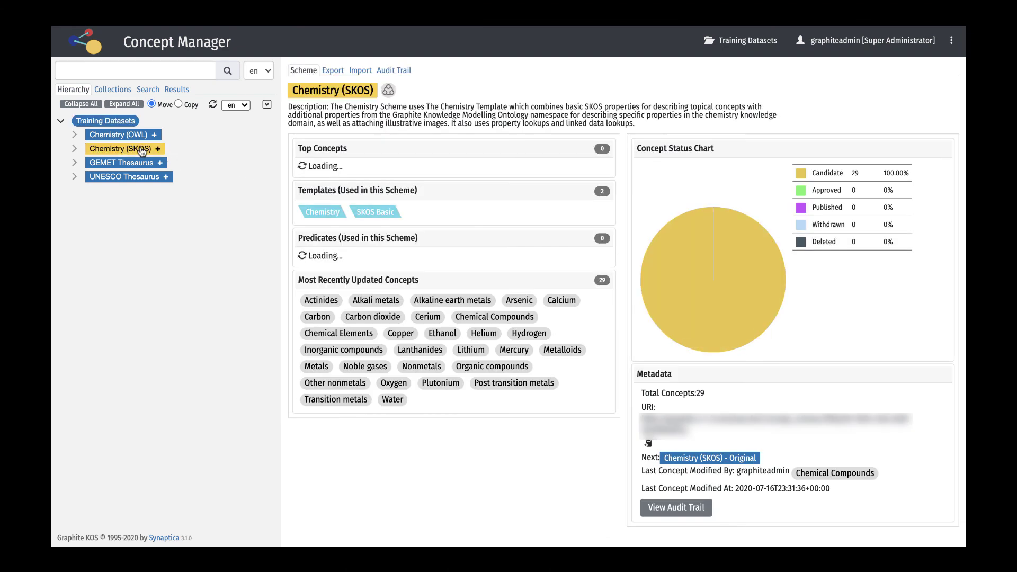
click(333, 71)
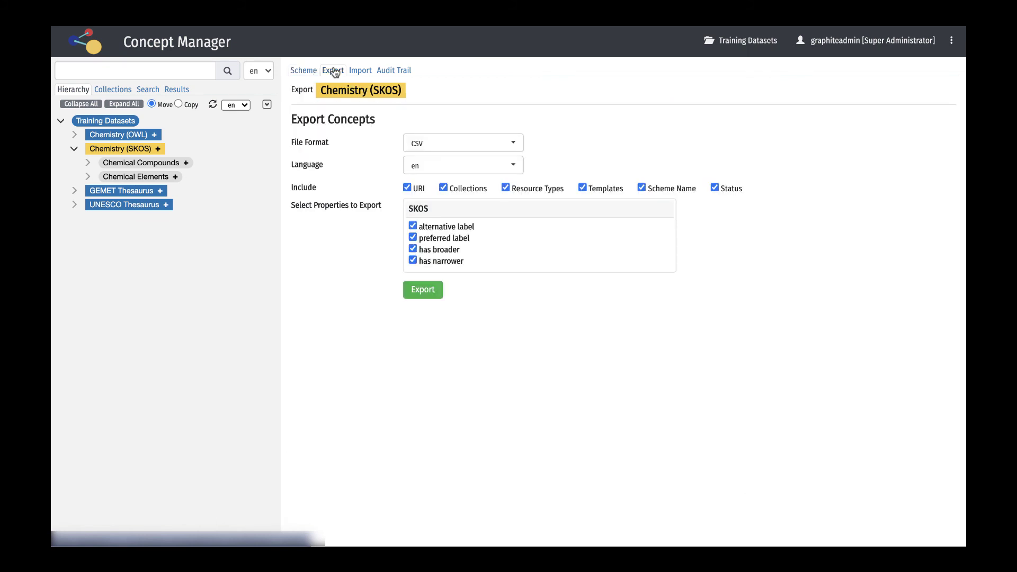
- Change the file format from CSV to RDF-XML, export, and save the file on the Desktop
click(514, 144)
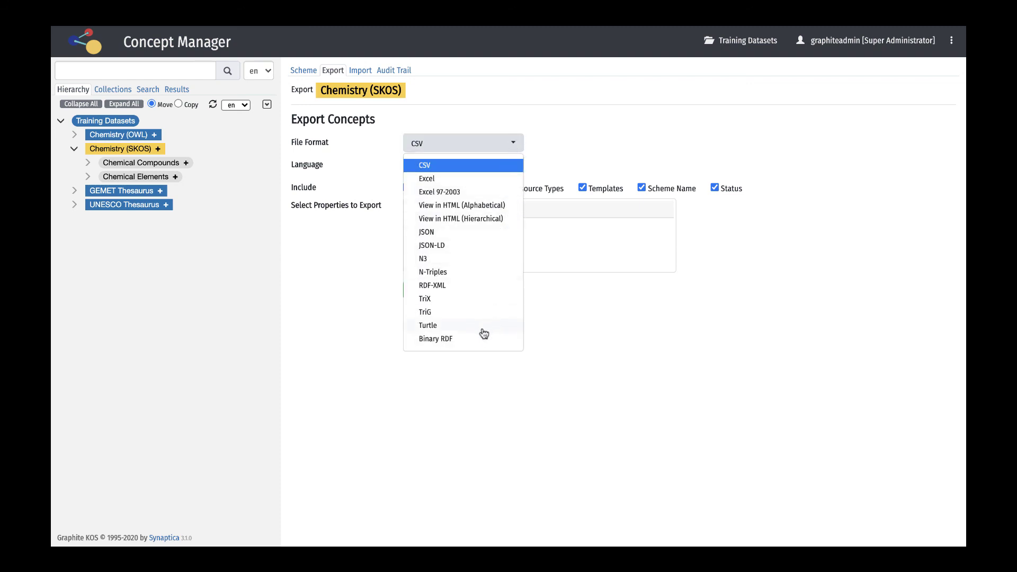
click(433, 286)
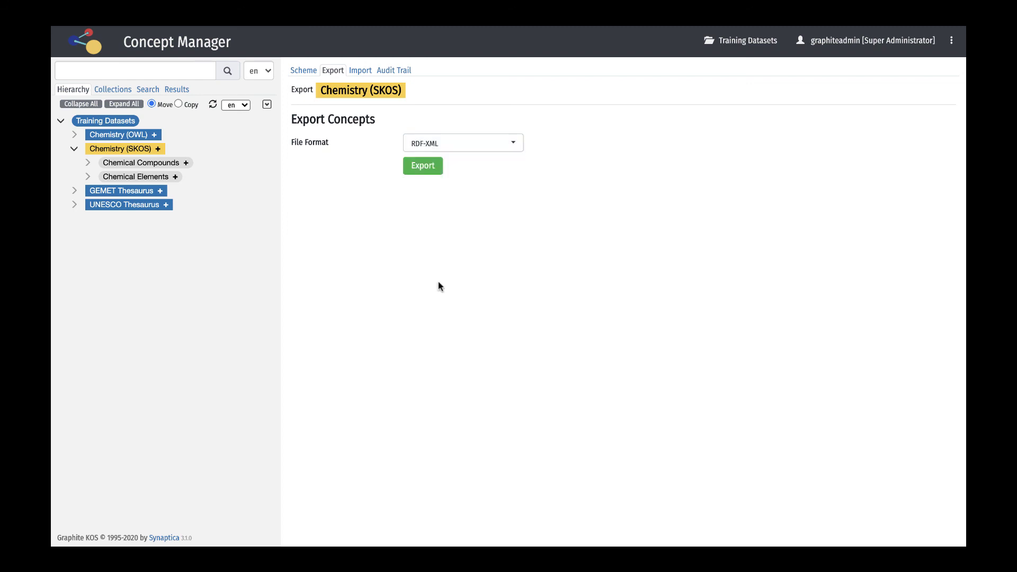
click(423, 169)
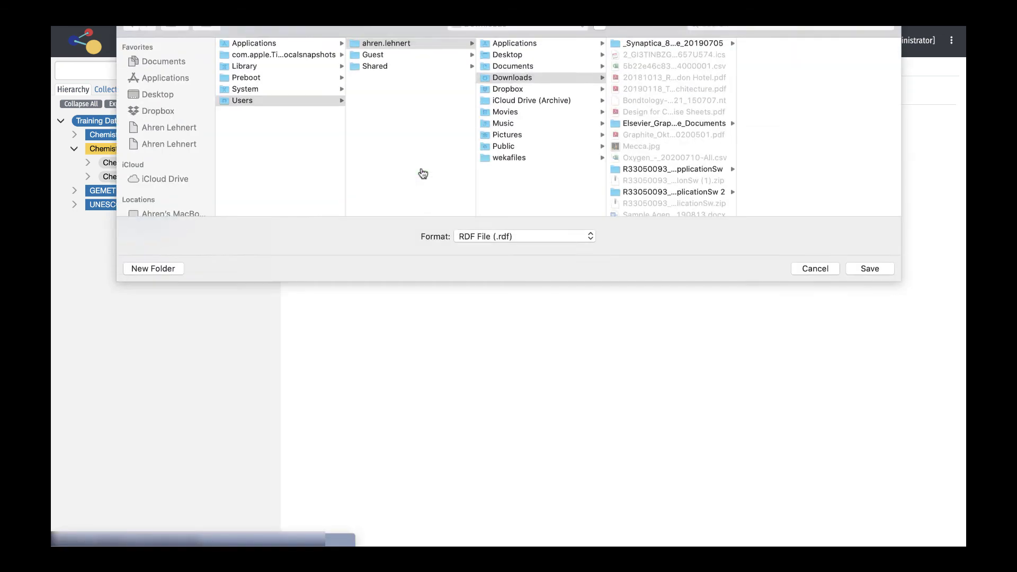
click(182, 107)
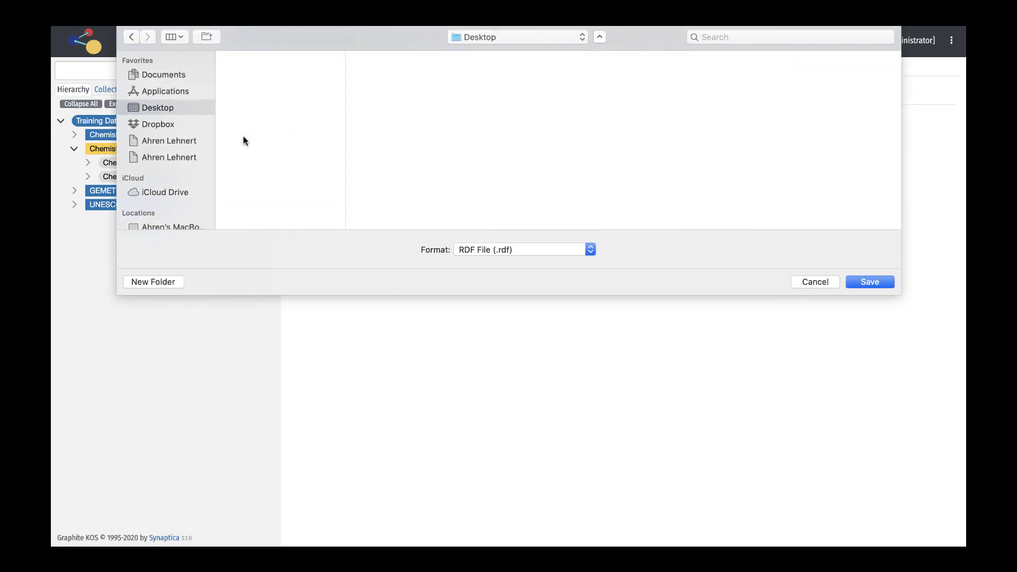
click(871, 283)
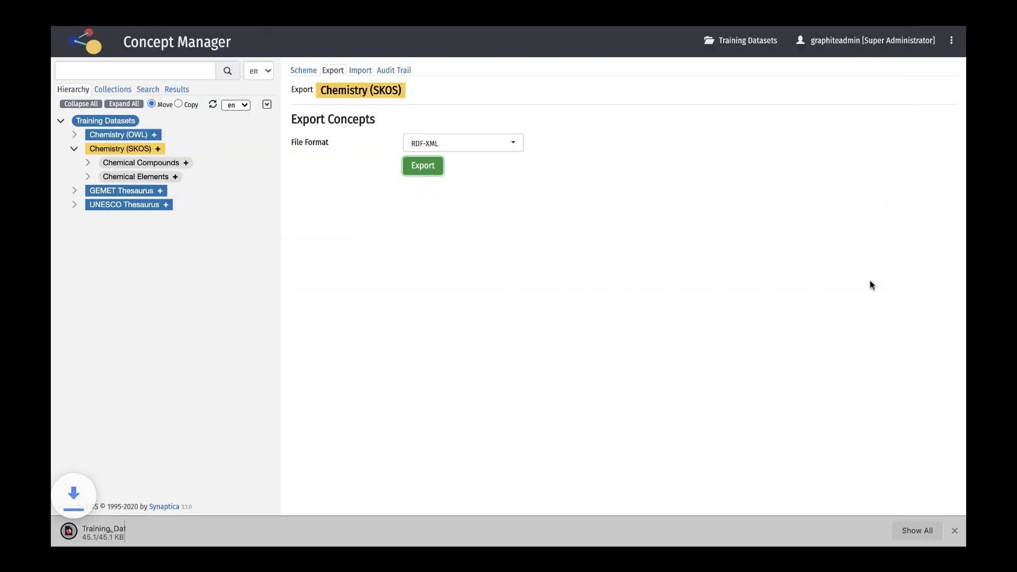